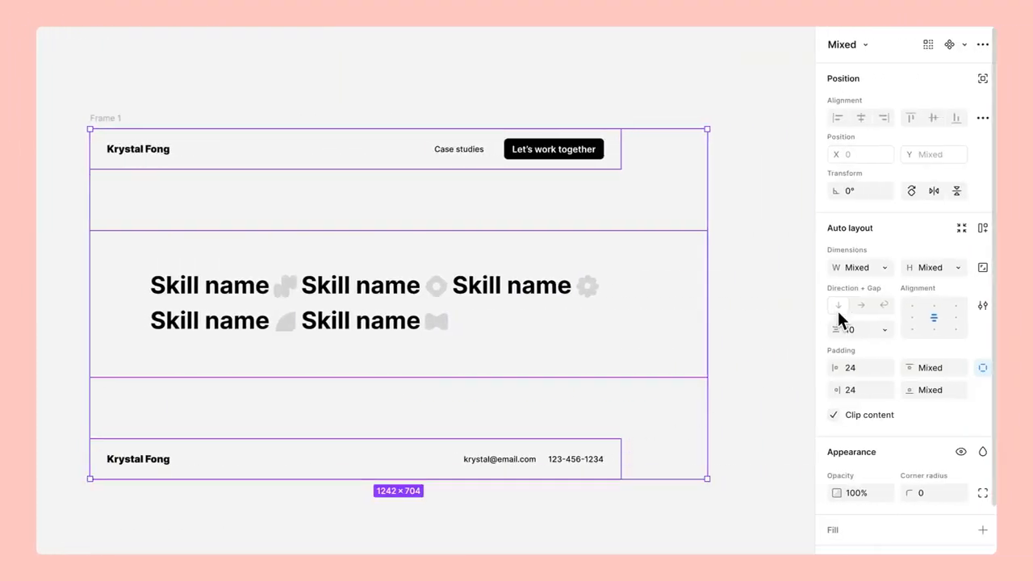
# Set the header and footer width to Fill container and widen Frame 1 to 1360.
pyautogui.click(885, 269)
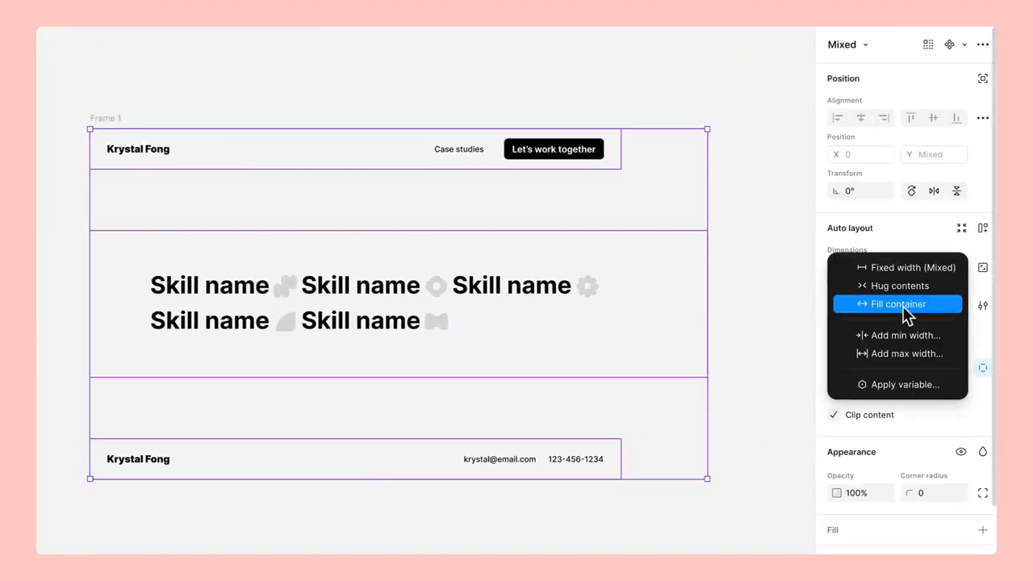
pyautogui.click(904, 308)
pyautogui.press('Escape')
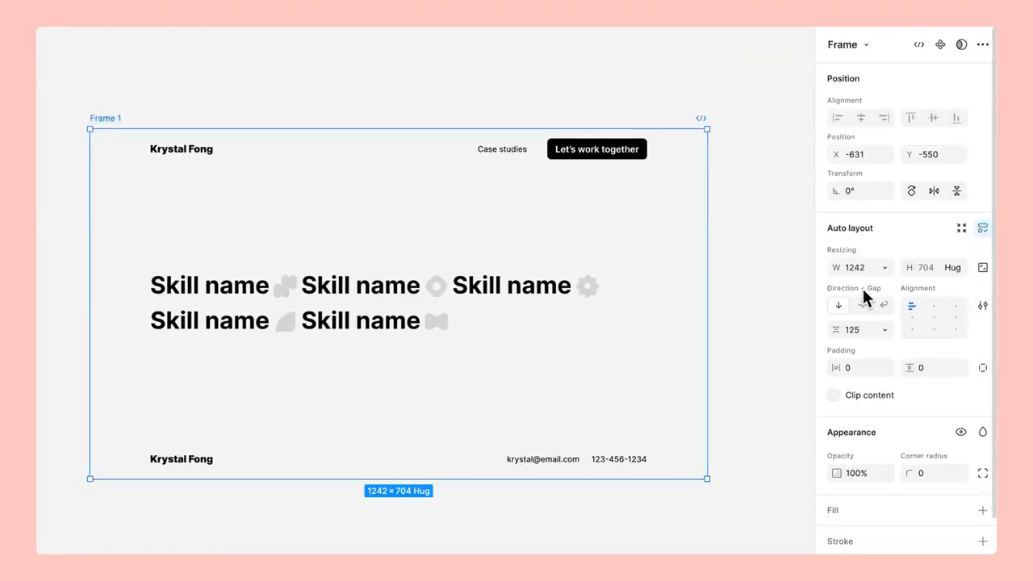
pyautogui.moveTo(707, 252); pyautogui.dragTo(777, 257)
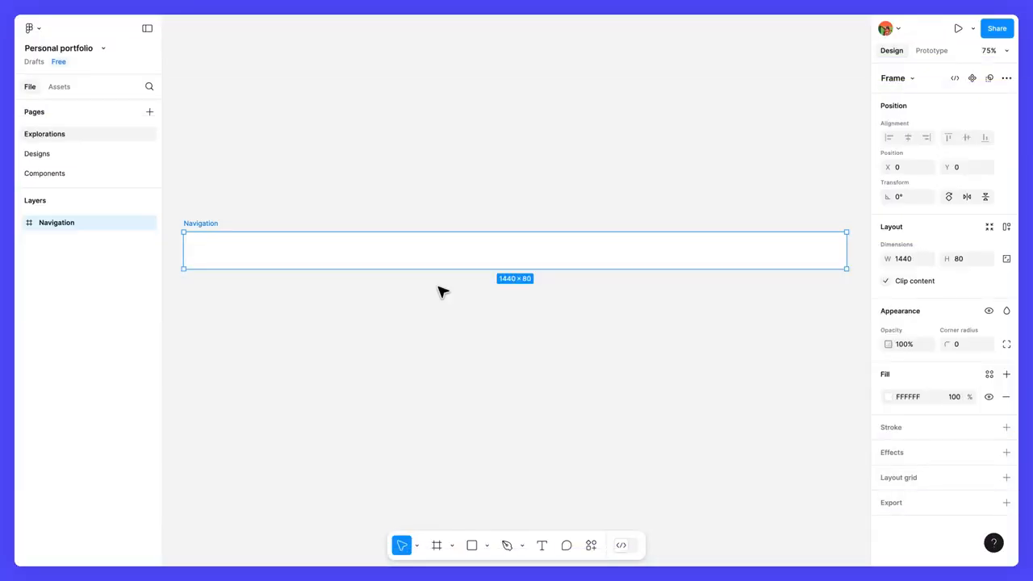
# Add a text layer with the portfolio owner's name inside the Navigation frame.
pyautogui.click(542, 545)
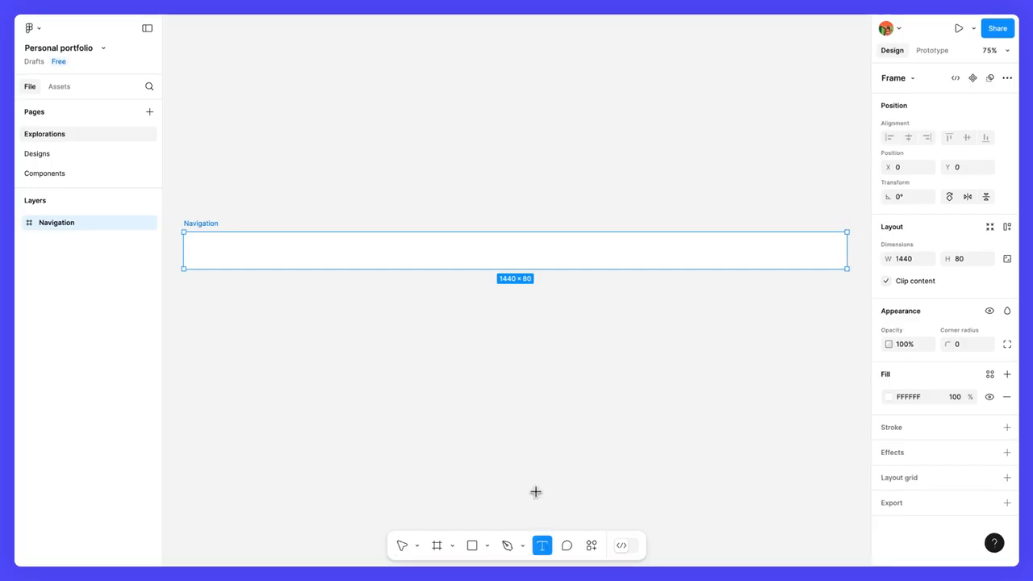
pyautogui.click(656, 242)
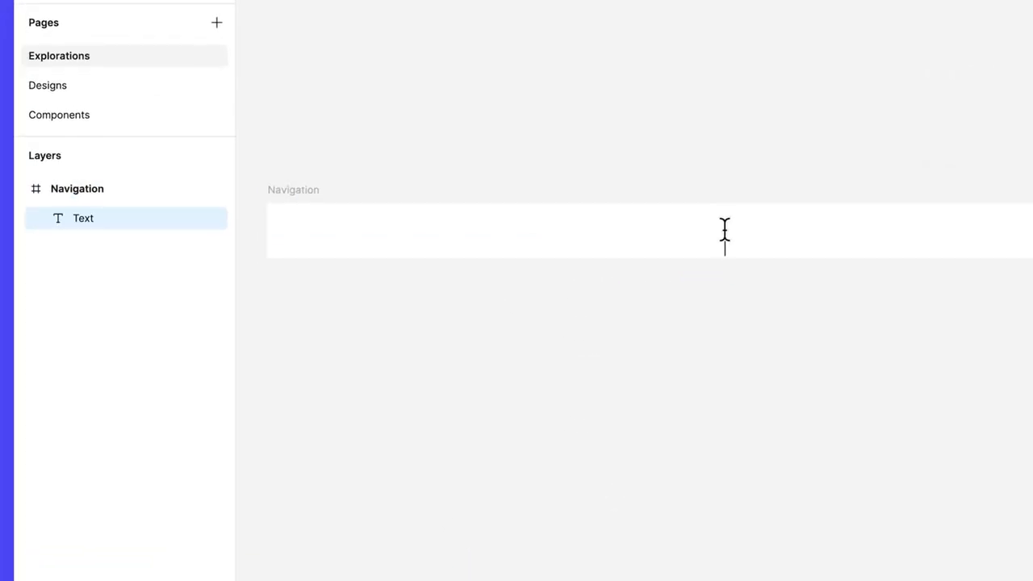
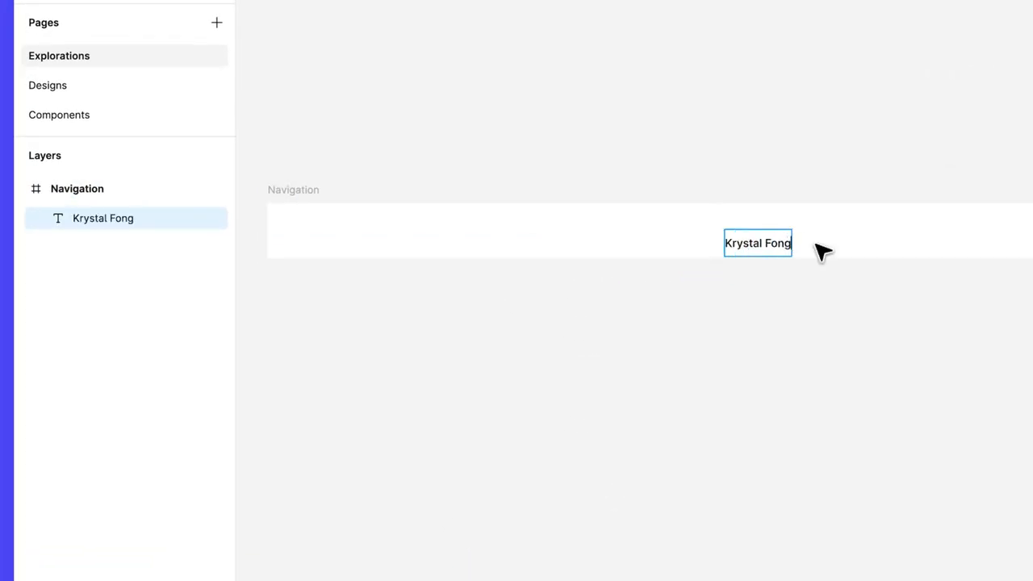
pyautogui.press('Escape')
# Move the name text to the bar's left end, vertically centred.
pyautogui.moveTo(780, 251); pyautogui.dragTo(345, 233)
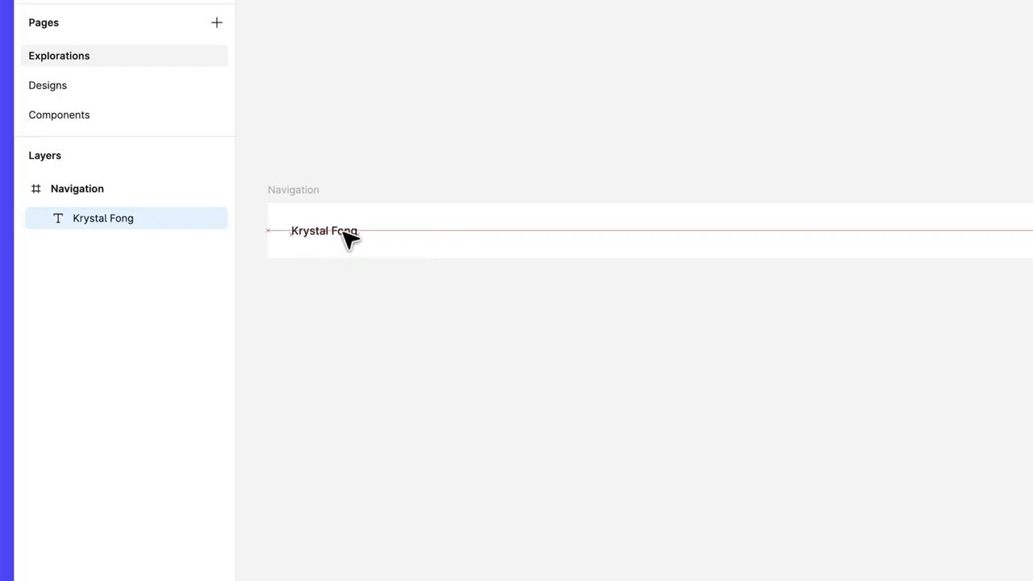
pyautogui.moveTo(349, 239); pyautogui.dragTo(350, 237)
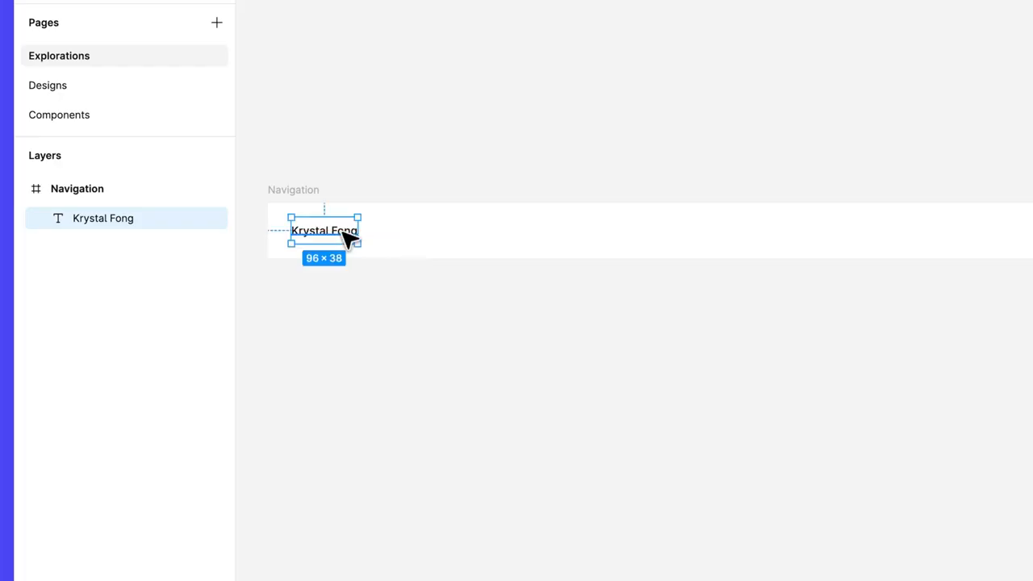
pyautogui.scroll(5, 362, 244)
pyautogui.moveTo(357, 240); pyautogui.dragTo(1004, 281)
pyautogui.scroll(-3, 918, 411)
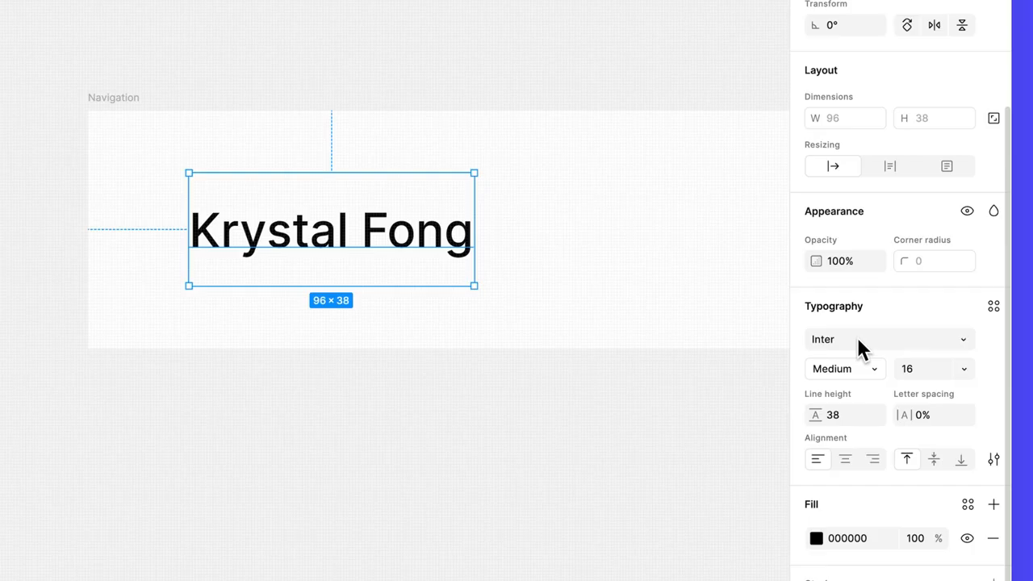
# Set the name text to Inter Black weight at font size 20.
pyautogui.click(867, 365)
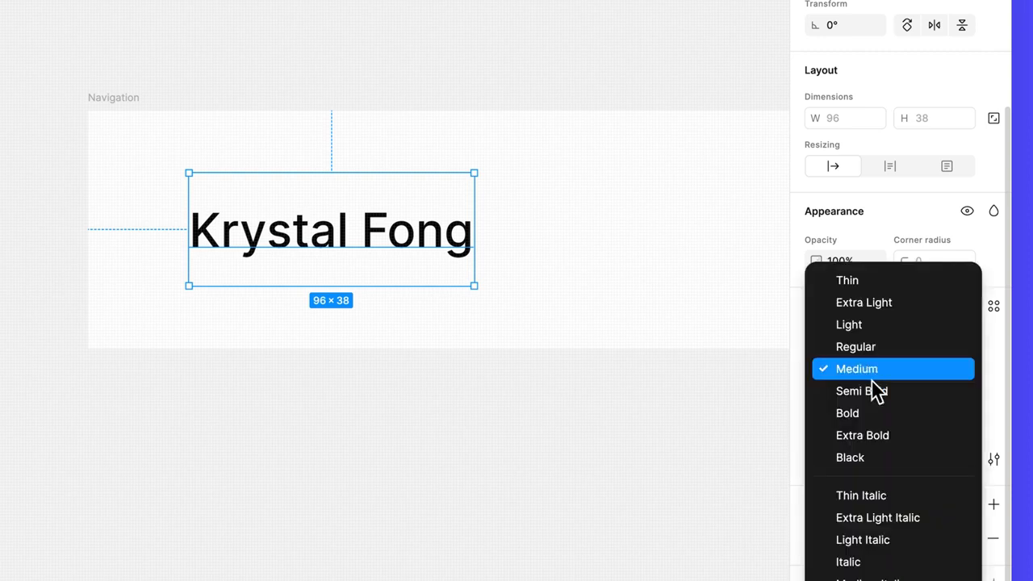
pyautogui.click(890, 461)
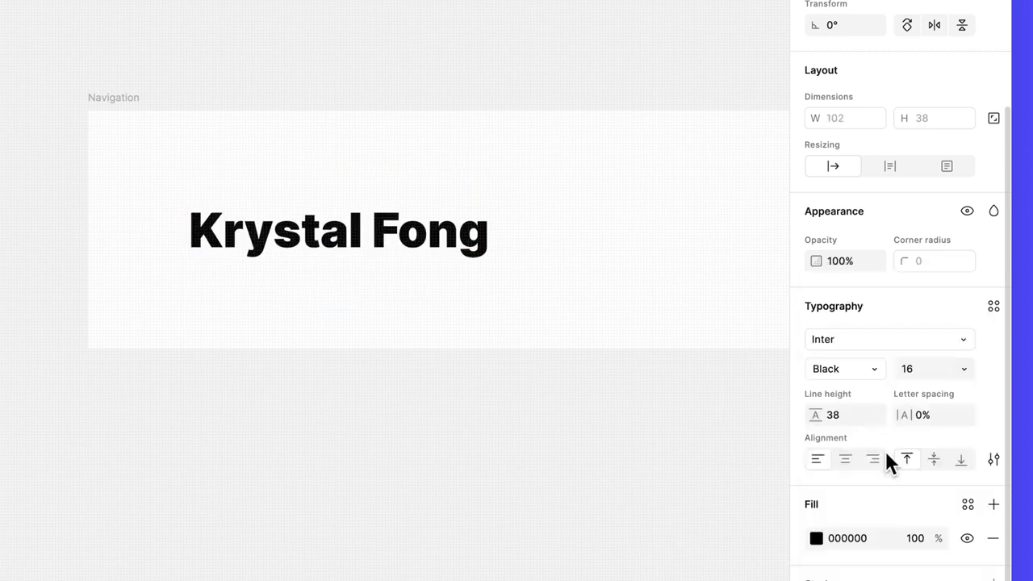
pyautogui.click(926, 368)
pyautogui.write('20')
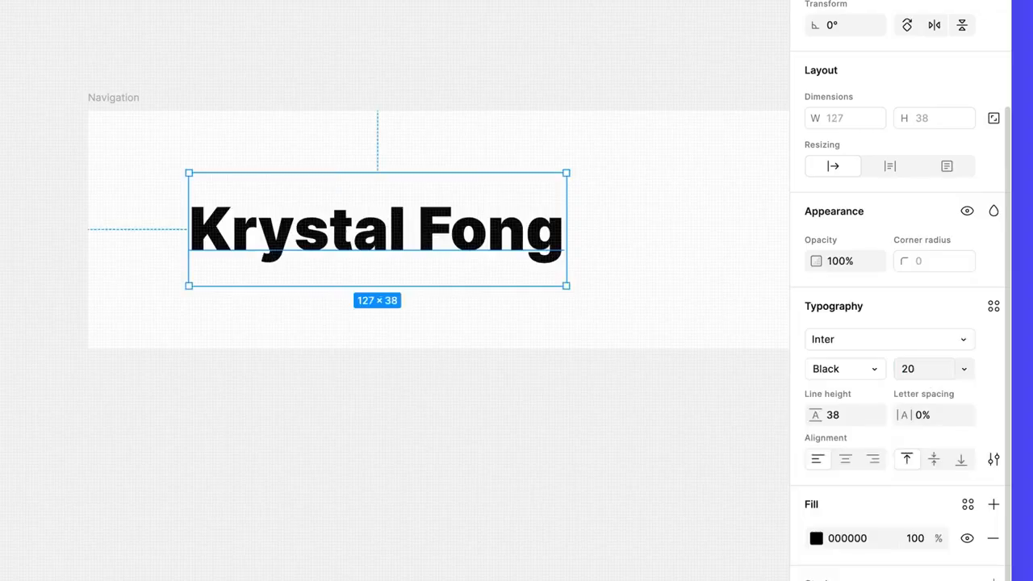
pyautogui.scroll(-3, 742, 363)
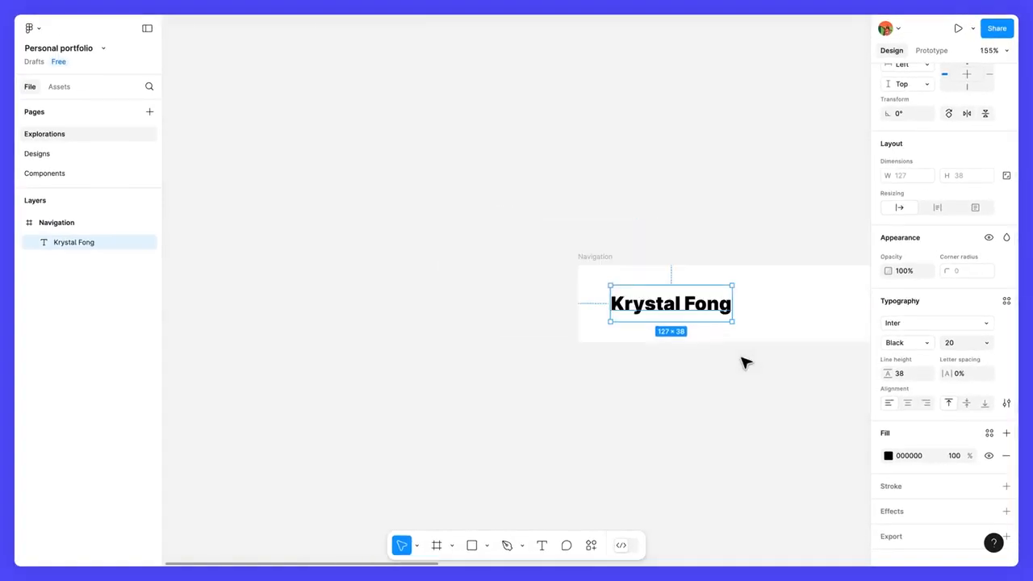
pyautogui.scroll(-3, 746, 363)
pyautogui.moveTo(806, 399); pyautogui.dragTo(604, 392)
pyautogui.scroll(-5, 610, 392)
pyautogui.moveTo(681, 404); pyautogui.dragTo(420, 334)
pyautogui.click(477, 322)
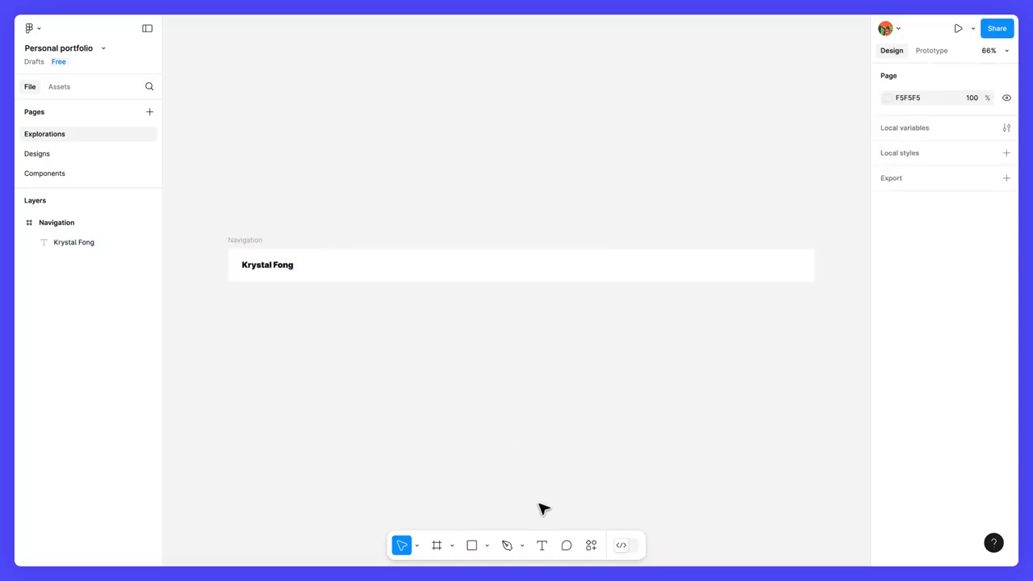
# Add a 'Link' text layer in the Navigation bar.
pyautogui.click(542, 546)
pyautogui.click(494, 216)
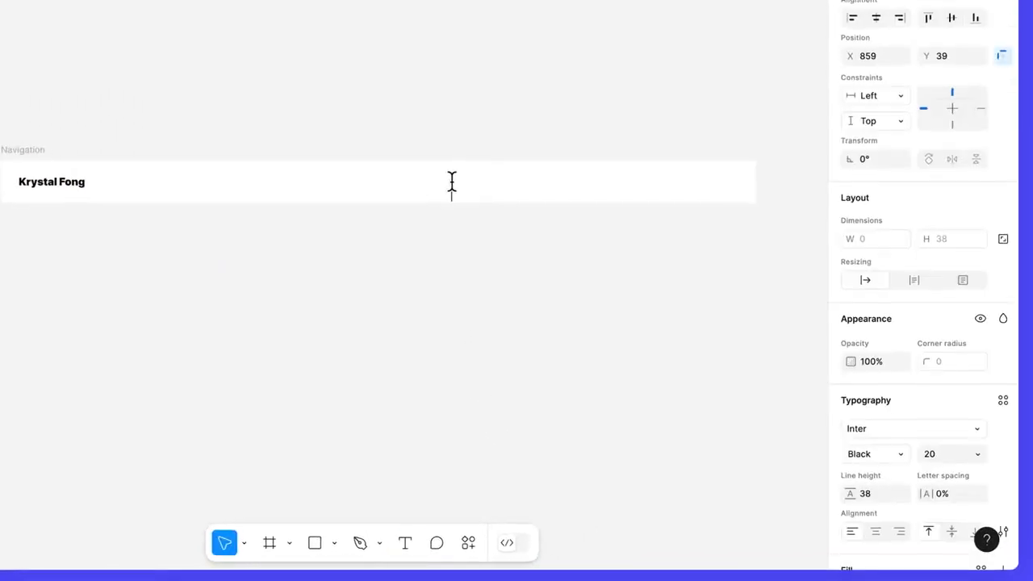
pyautogui.write('Link')
pyautogui.press('Escape')
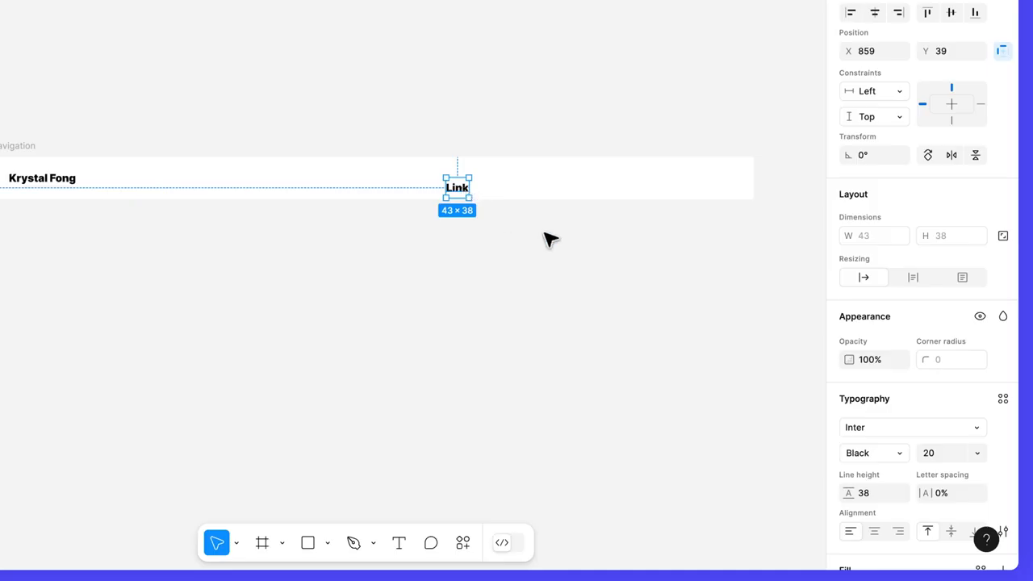
# Set the Link text to Inter Medium 16 and move it further right along the bar.
pyautogui.scroll(-3, 881, 406)
pyautogui.click(897, 266)
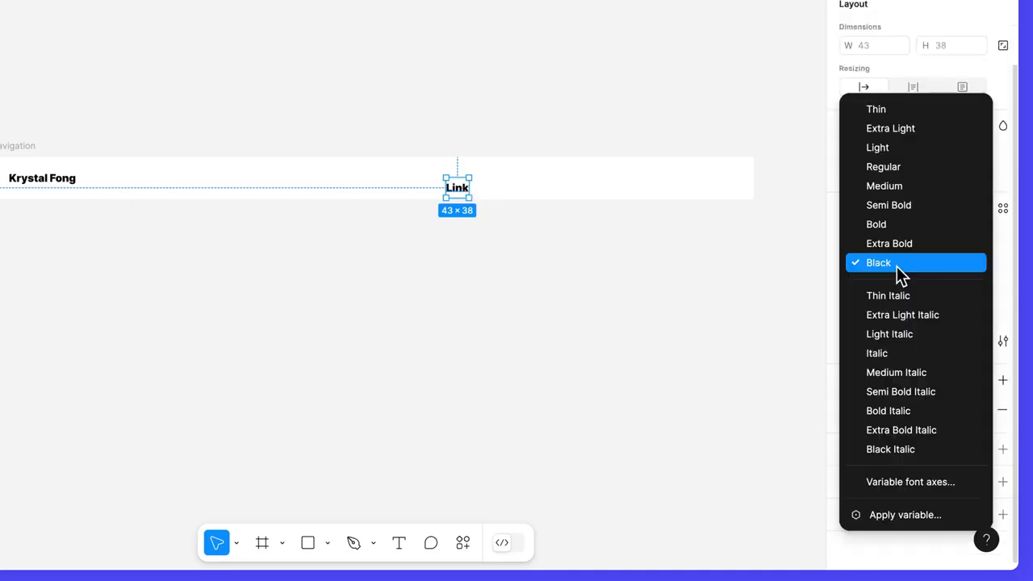
pyautogui.click(914, 191)
pyautogui.write('16')
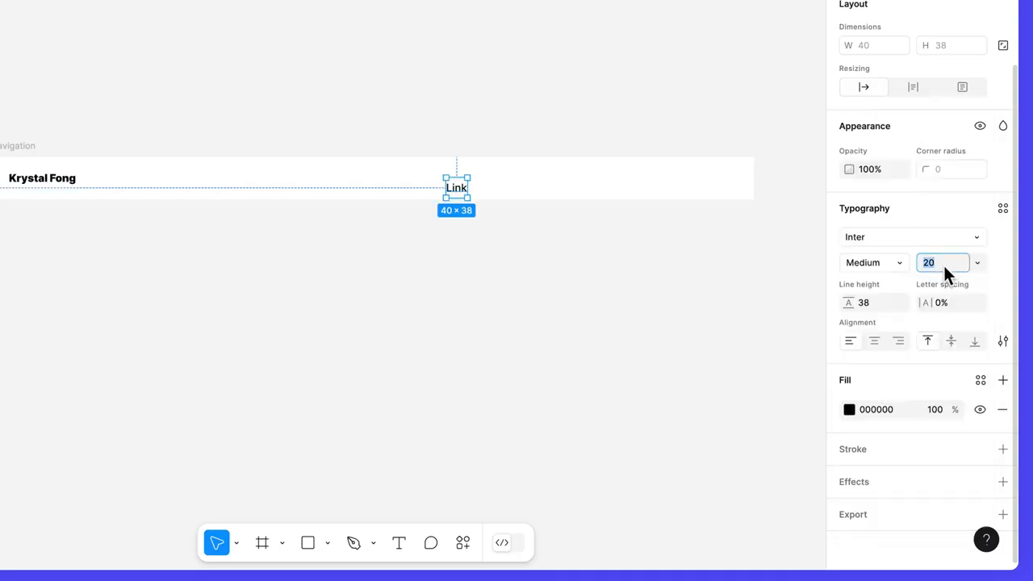
pyautogui.press('Return')
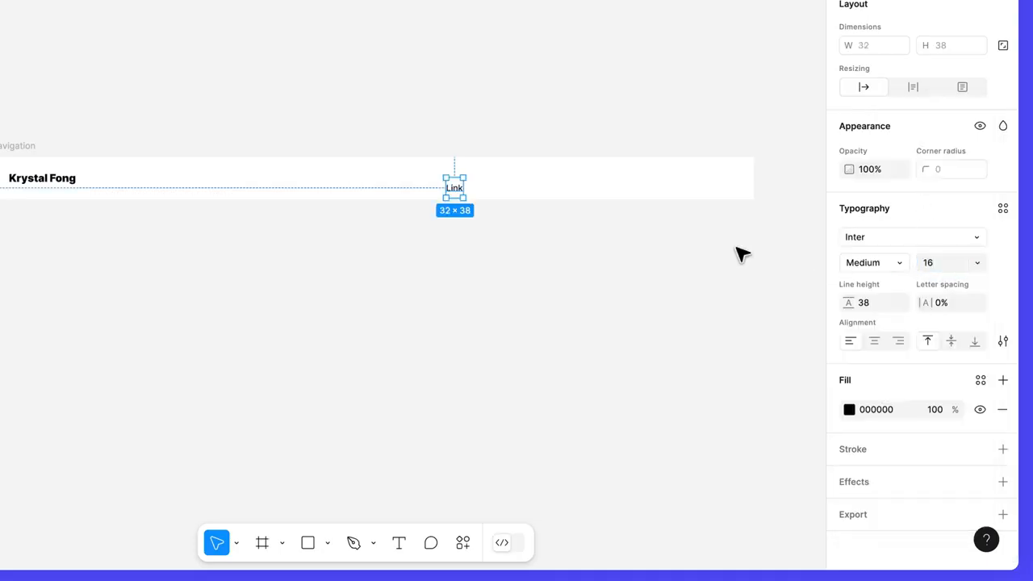
pyautogui.moveTo(467, 195); pyautogui.dragTo(553, 184)
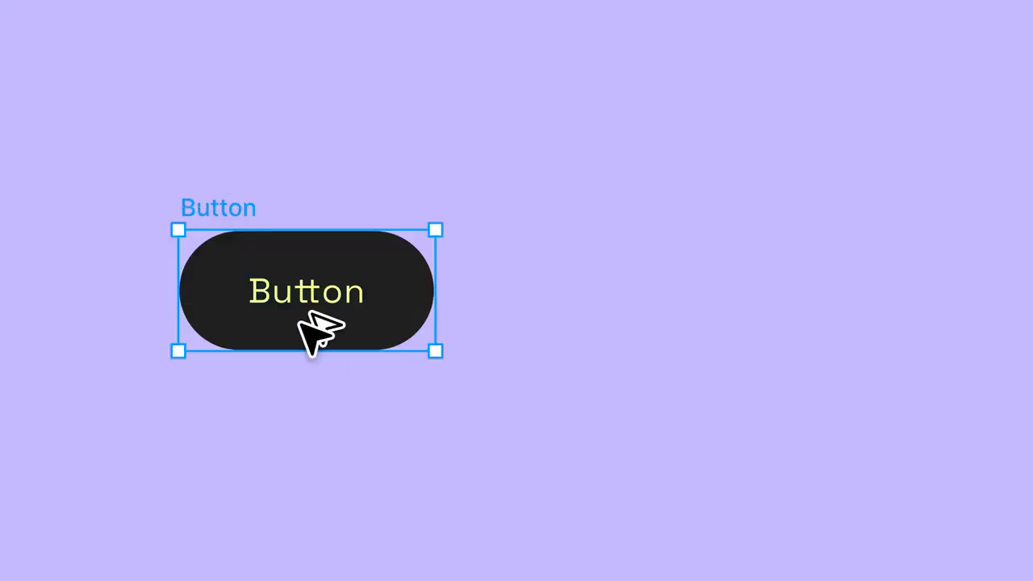
# Copy the Button to the right twice with equal spacing and duplicate the Project title text.
pyautogui.moveTo(316, 334); pyautogui.dragTo(707, 325)
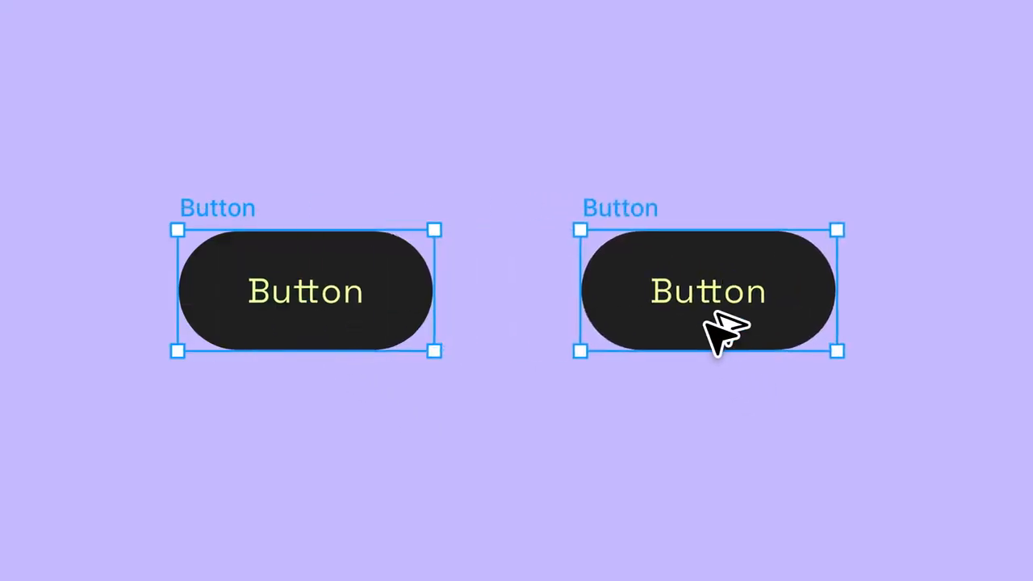
pyautogui.hotkey('ctrl', 'd')
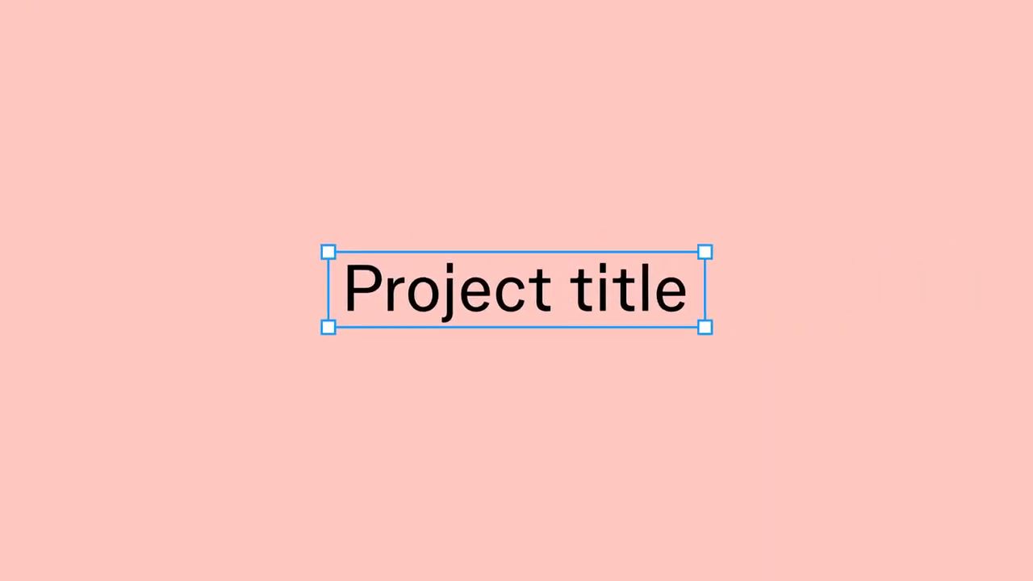
pyautogui.hotkey('ctrl', 'd')
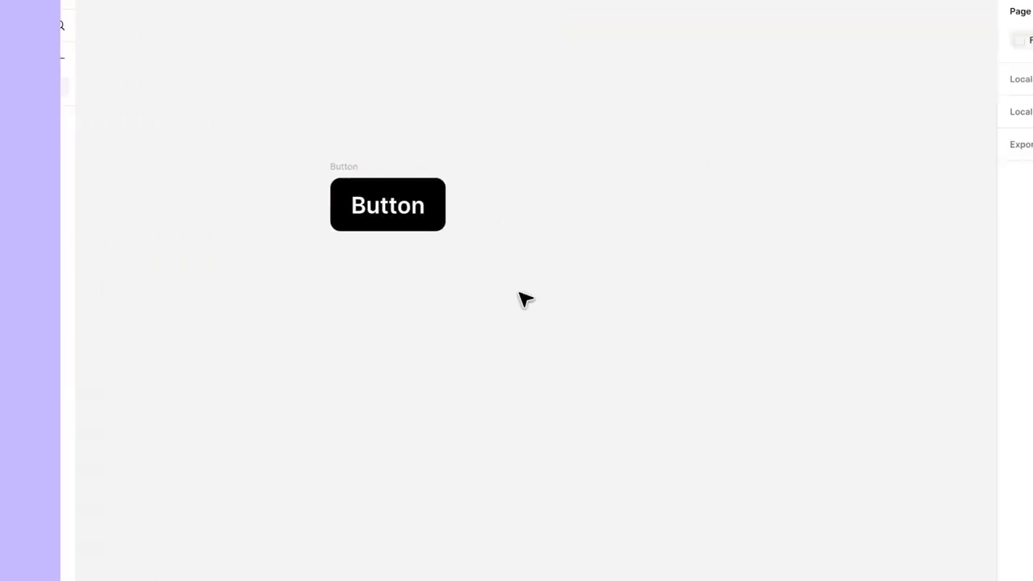
# Copy the Button into four, tidy them into a 2×2 grid, and widen the column gap.
pyautogui.click(376, 206)
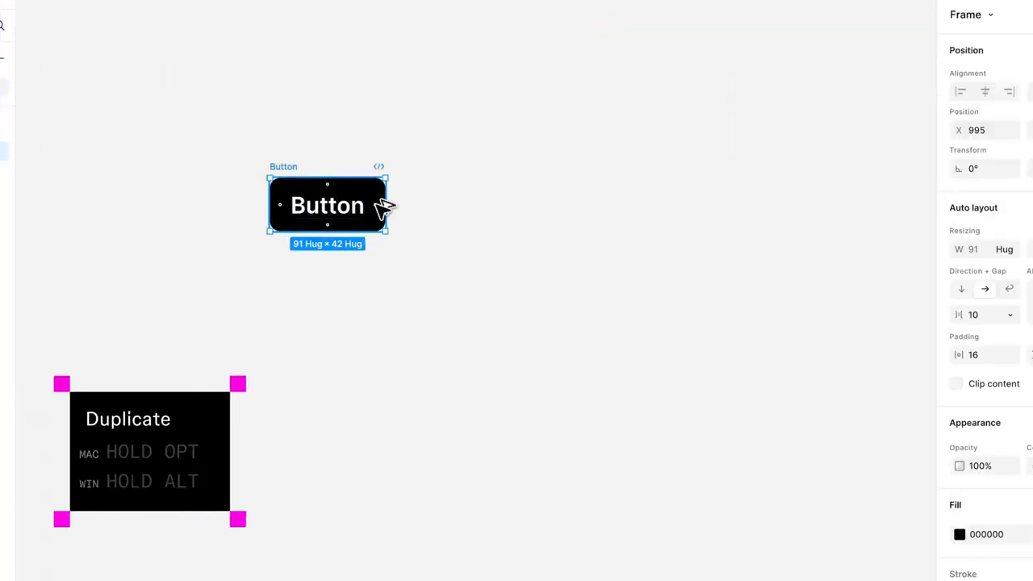
pyautogui.moveTo(376, 203); pyautogui.dragTo(415, 302)
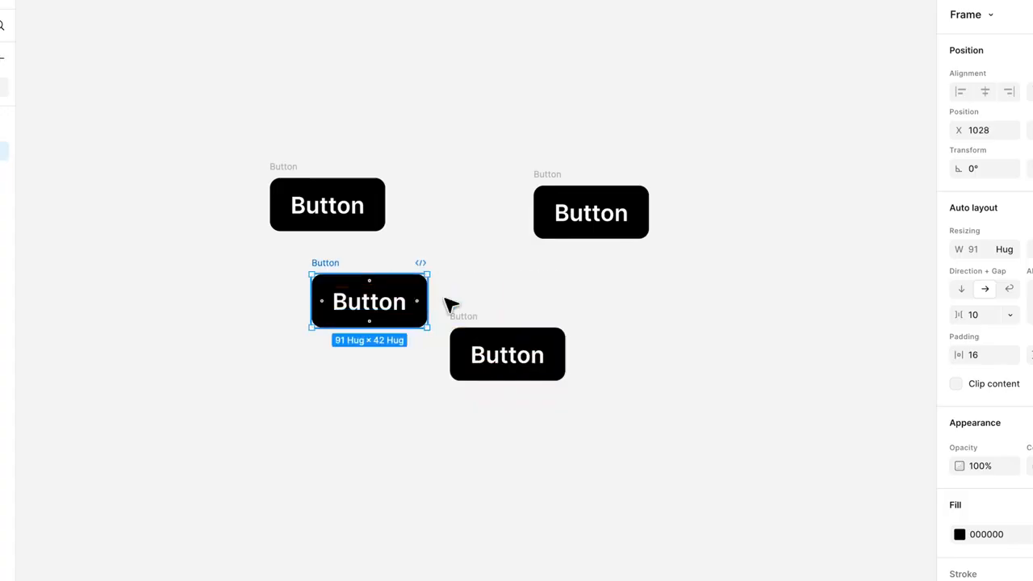
pyautogui.click(663, 305)
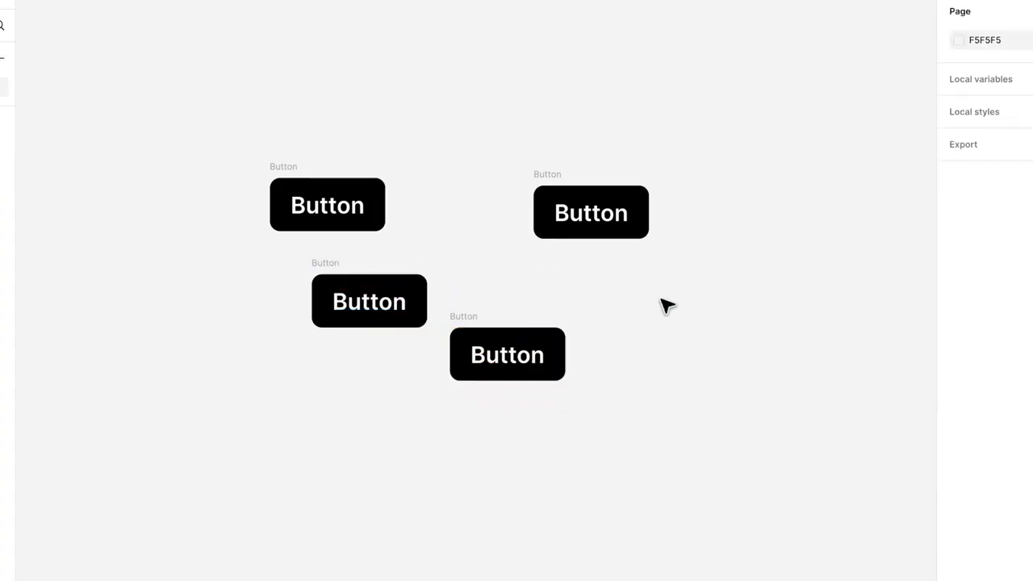
pyautogui.moveTo(728, 433); pyautogui.dragTo(243, 131)
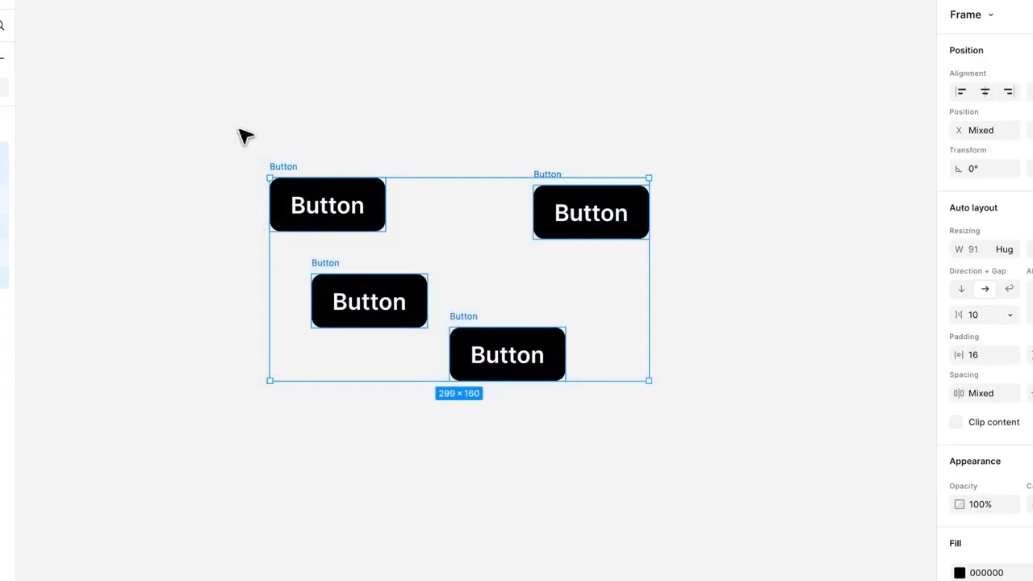
pyautogui.moveTo(526, 279)
pyautogui.click(637, 369)
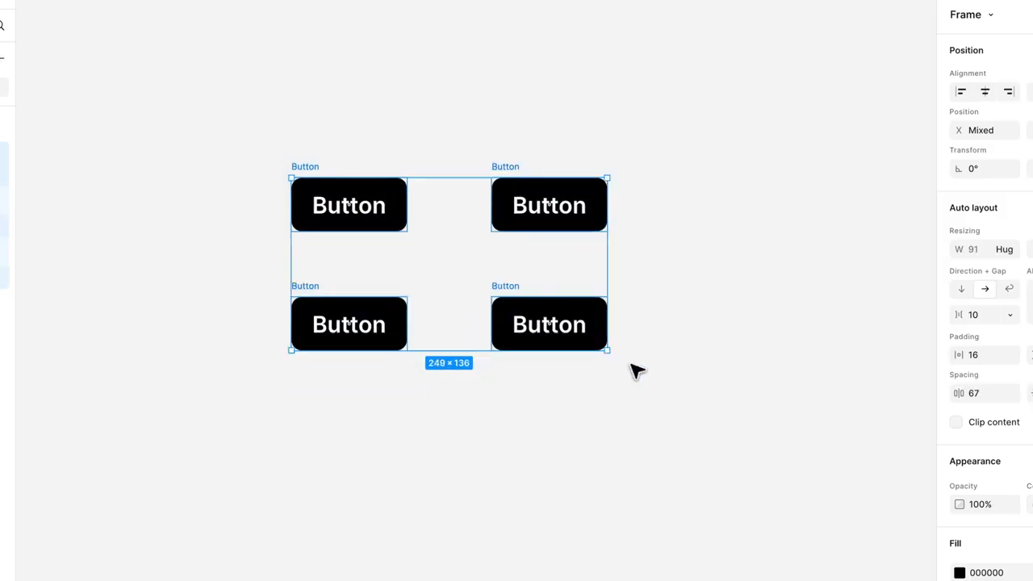
pyautogui.moveTo(564, 262)
pyautogui.mouseDown()
pyautogui.moveTo(560, 290)
pyautogui.moveTo(563, 256)
pyautogui.mouseUp()
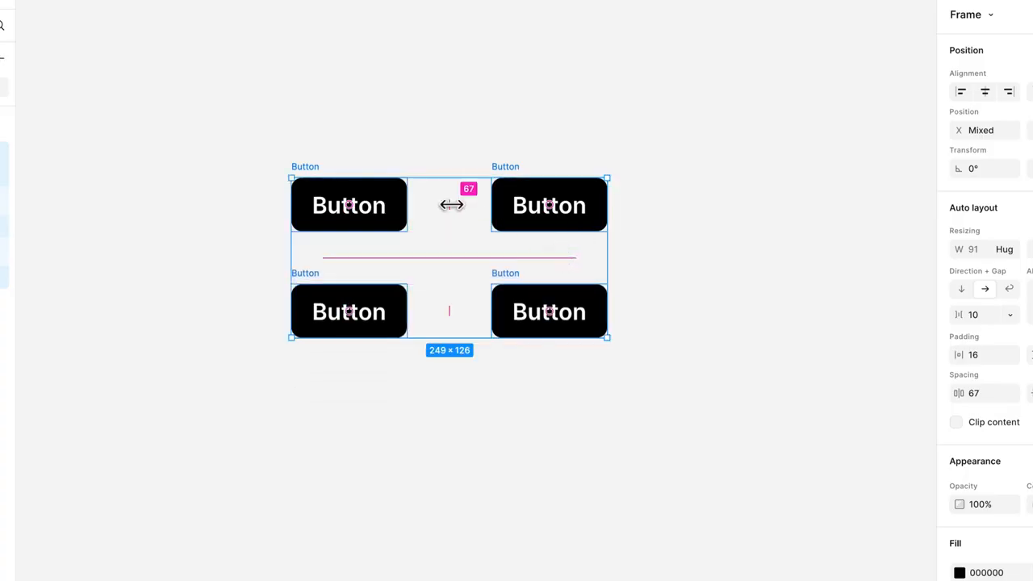
pyautogui.moveTo(452, 203); pyautogui.dragTo(474, 207)
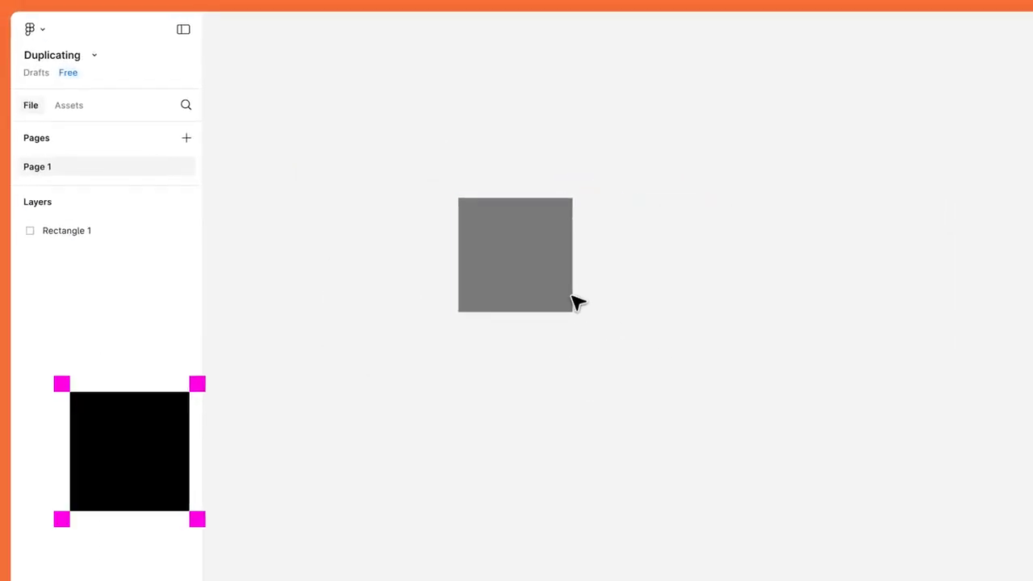
pyautogui.click(552, 281)
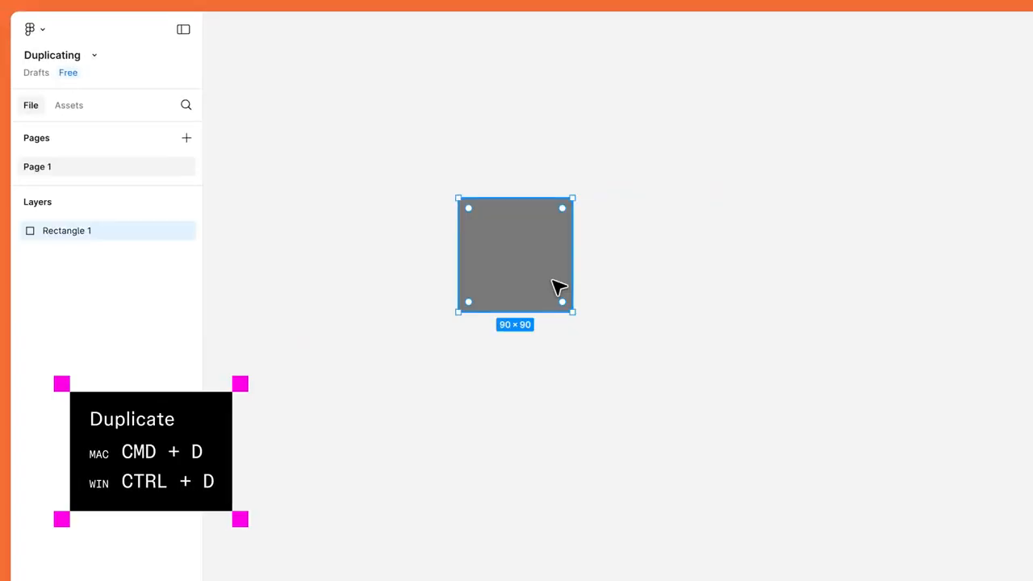
# Duplicate the grey square 90 px to the right, then duplicate the Button and the framed Button.
pyautogui.hotkey('ctrl', 'd')
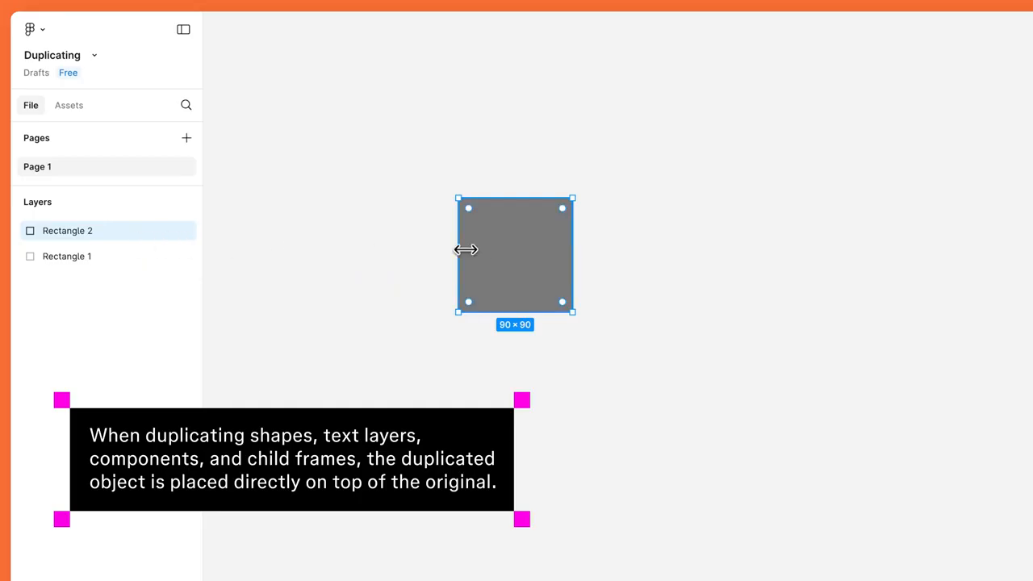
pyautogui.moveTo(505, 252); pyautogui.dragTo(673, 255)
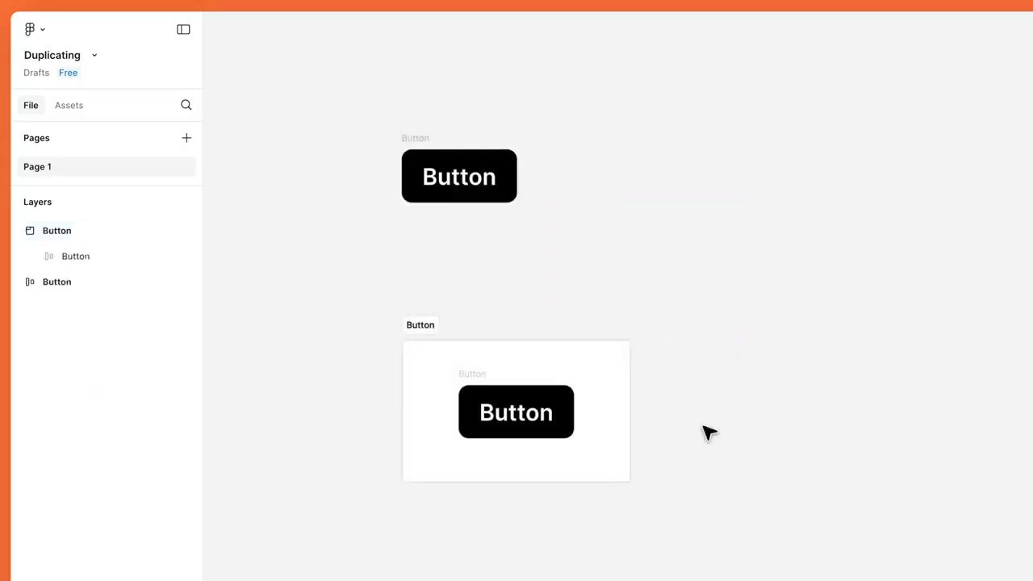
pyautogui.click(458, 157)
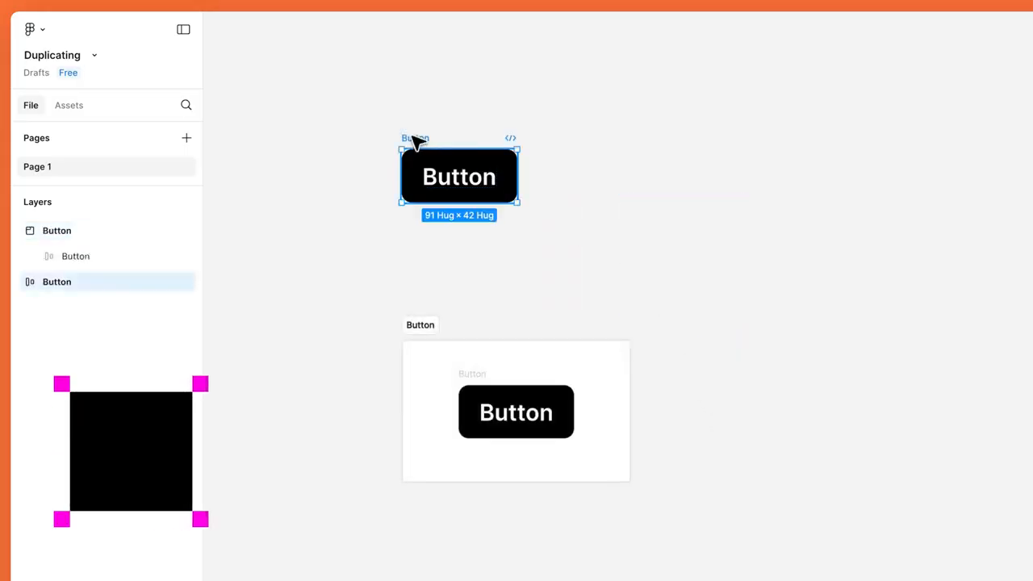
pyautogui.hotkey('ctrl', 'd')
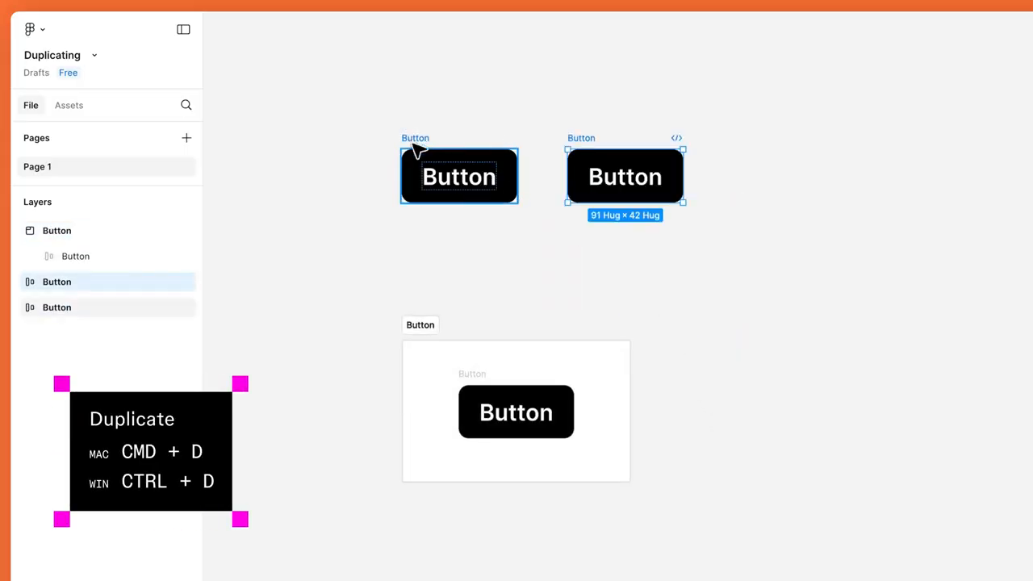
pyautogui.click(429, 325)
pyautogui.hotkey('ctrl', 'd')
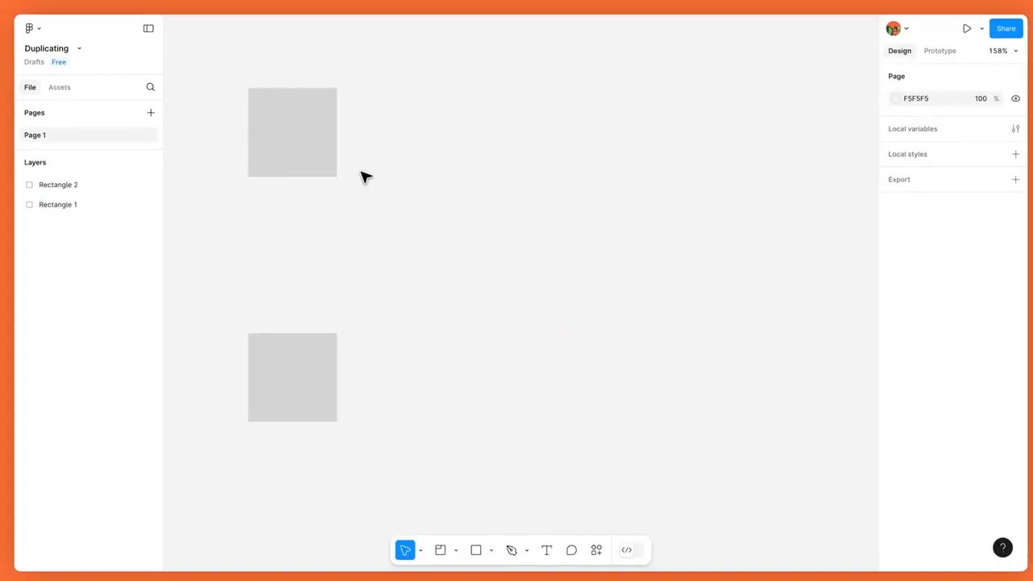
pyautogui.click(319, 143)
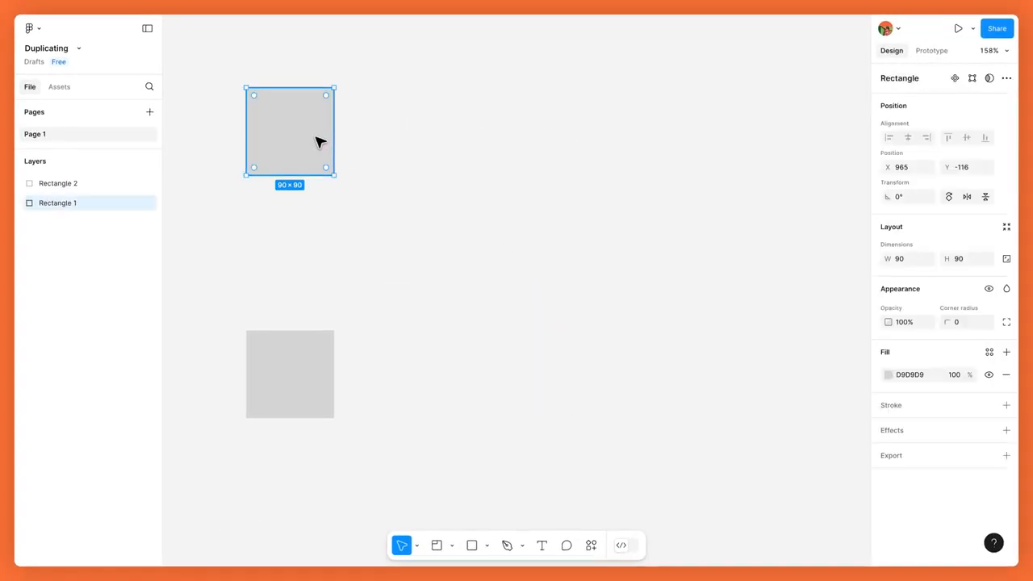
# Repeat the top grey square into a stepped row of copies.
pyautogui.hotkey('ctrl', 'd')
pyautogui.moveTo(317, 143); pyautogui.dragTo(425, 156)
pyautogui.hotkey('ctrl', 'd')
pyautogui.hotkey('ctrl', 'd')
pyautogui.hotkey('ctrl', 'd')
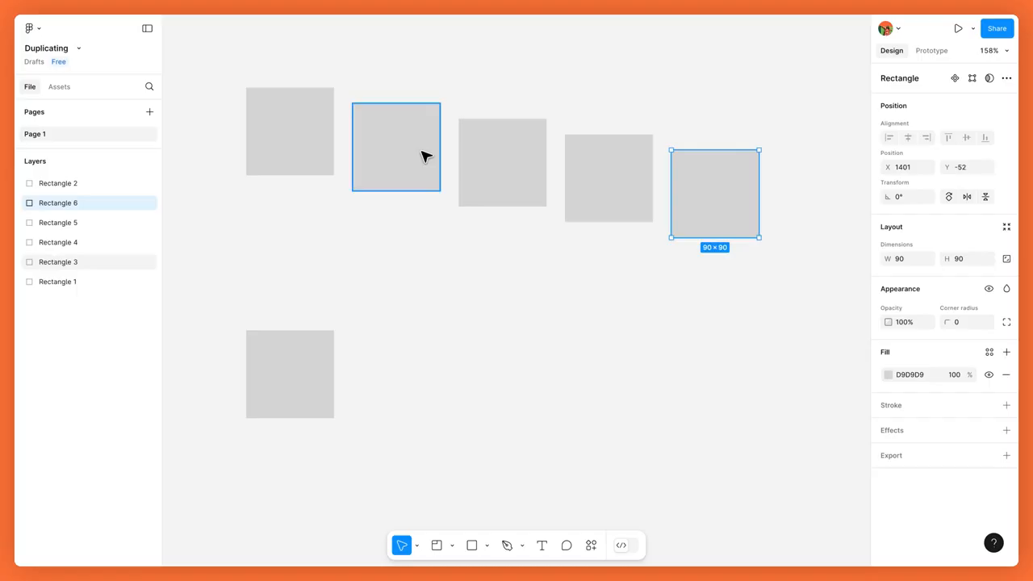
# Copy the lower square, offset and rotate it -45 degrees, and repeat to form a rotated ring.
pyautogui.click(314, 350)
pyautogui.hotkey('ctrl', 'd')
pyautogui.moveTo(299, 357); pyautogui.dragTo(343, 367)
pyautogui.moveTo(388, 337); pyautogui.dragTo(392, 414)
pyautogui.hotkey('ctrl', 'd')
pyautogui.hotkey('ctrl', 'd')
pyautogui.hotkey('ctrl', 'd')
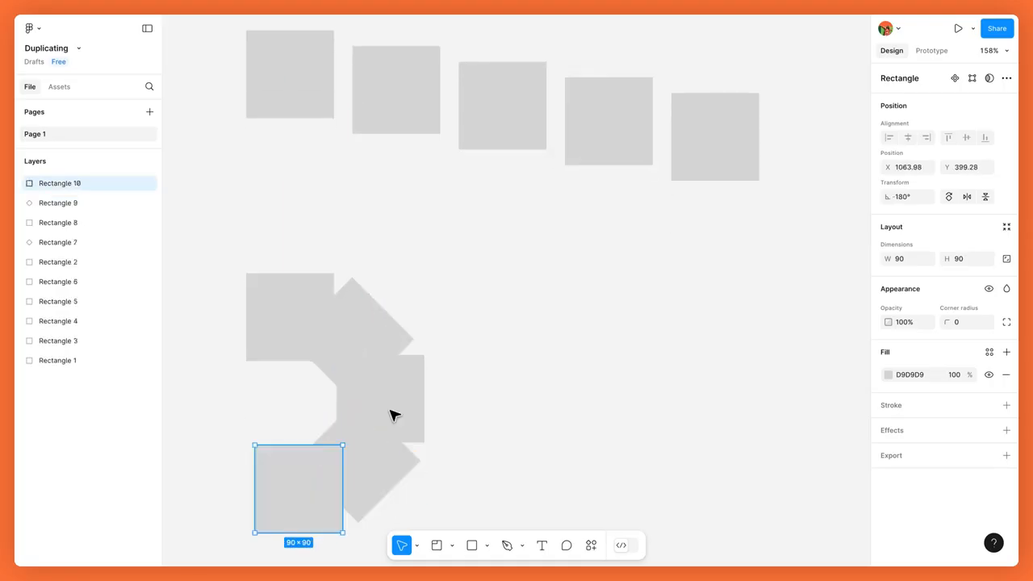
pyautogui.hotkey('ctrl', 'd')
pyautogui.hotkey('ctrl', 'd')
pyautogui.hotkey('ctrl', 'd')
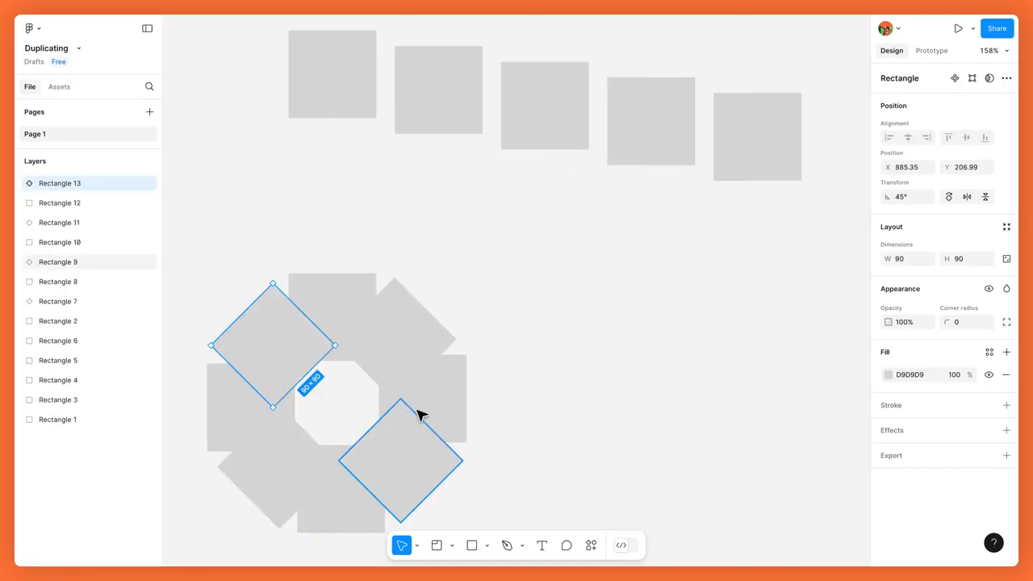
pyautogui.click(513, 405)
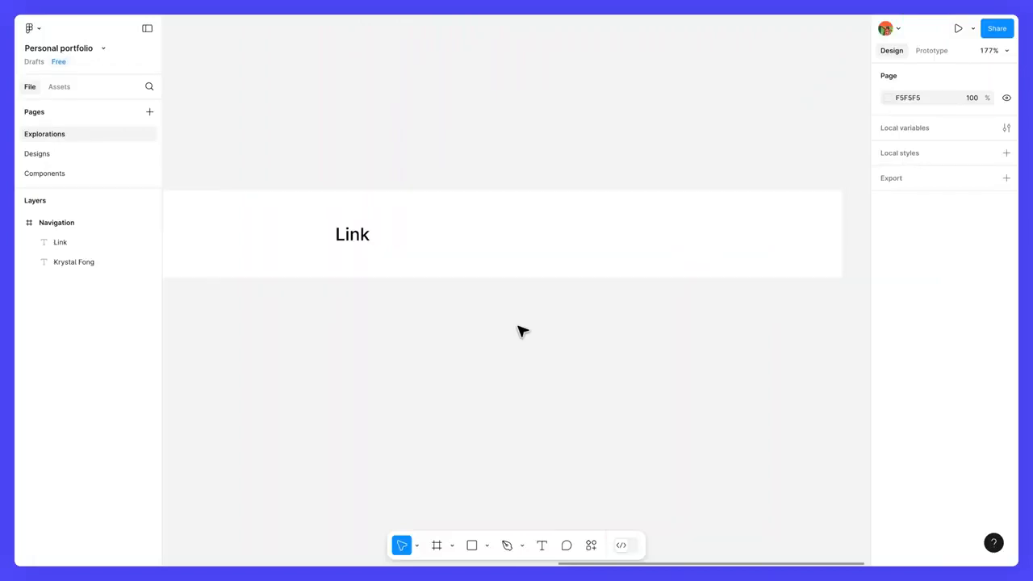
# Make two stepped copies of the Link text to the right, the newest at X 1138.
pyautogui.click(365, 237)
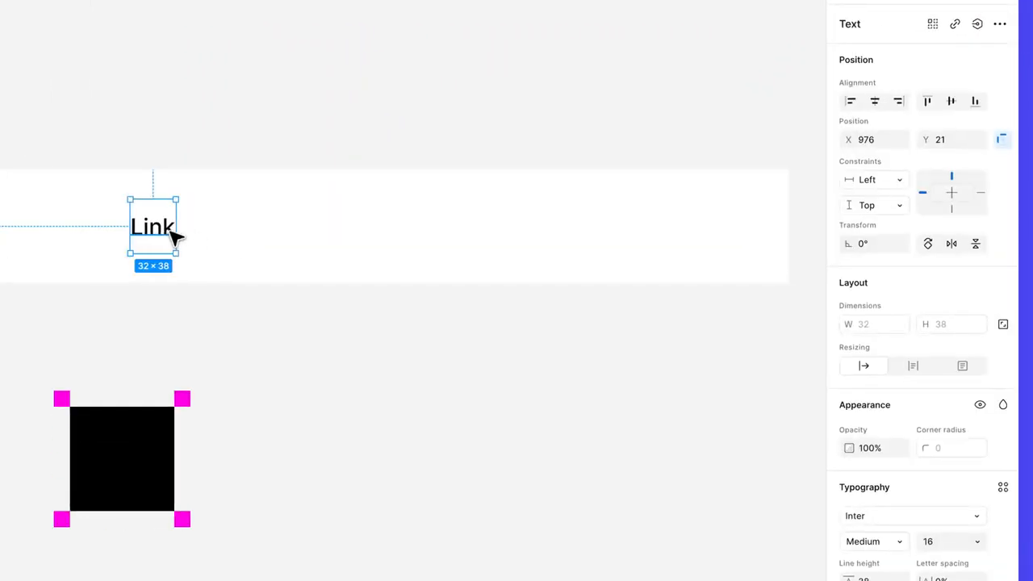
pyautogui.moveTo(173, 233); pyautogui.dragTo(293, 245)
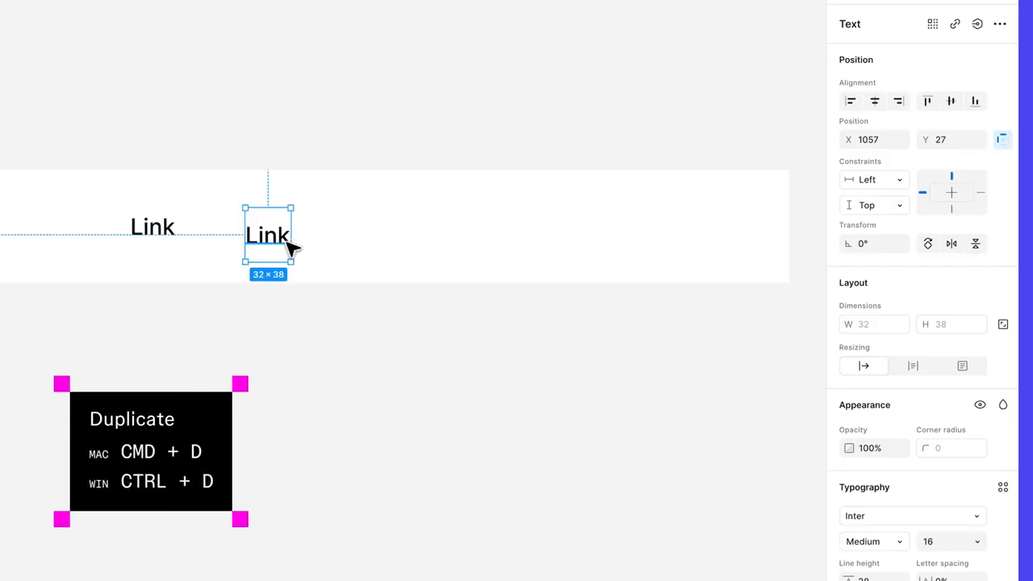
pyautogui.hotkey('ctrl', 'd')
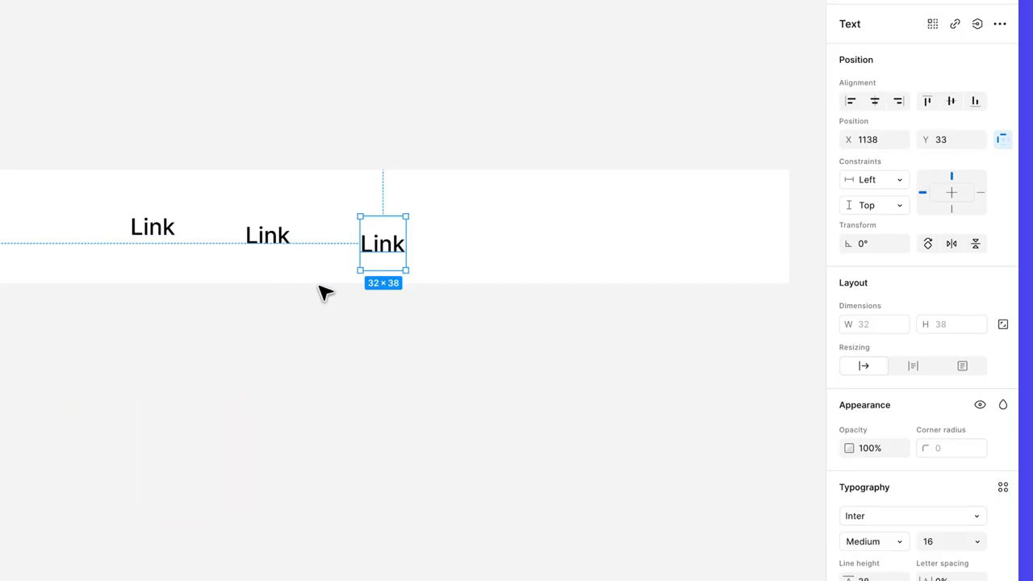
# Select all three Link labels and align their vertical centres.
pyautogui.keyDown('shift'); pyautogui.click(272, 243); pyautogui.keyUp('shift')
pyautogui.keyDown('shift'); pyautogui.click(162, 240); pyautogui.keyUp('shift')
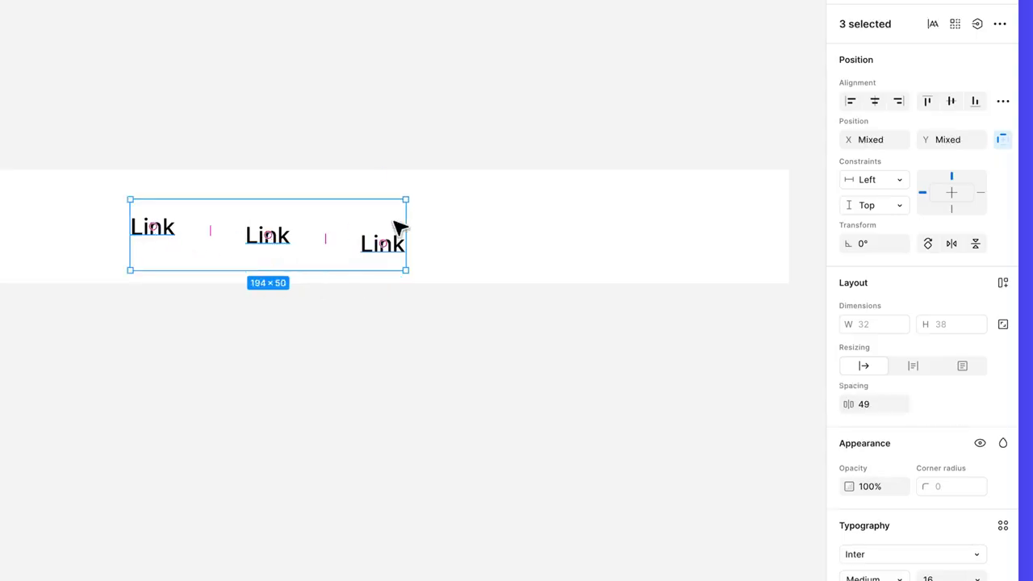
pyautogui.click(951, 104)
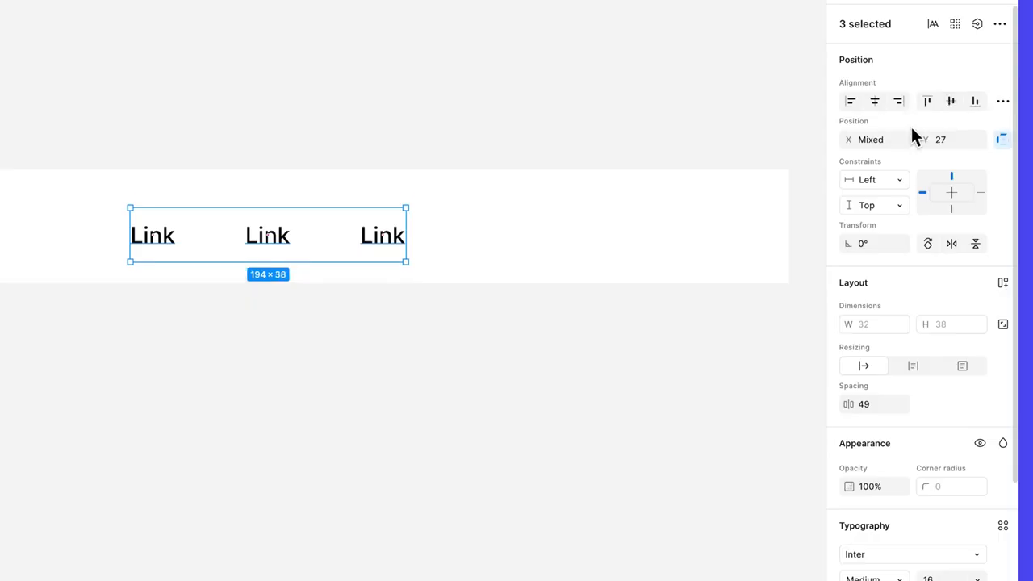
# Wrap the Links in an auto-layout row with a 24 gap and name it Links.
pyautogui.hotkey('shift', 'a')
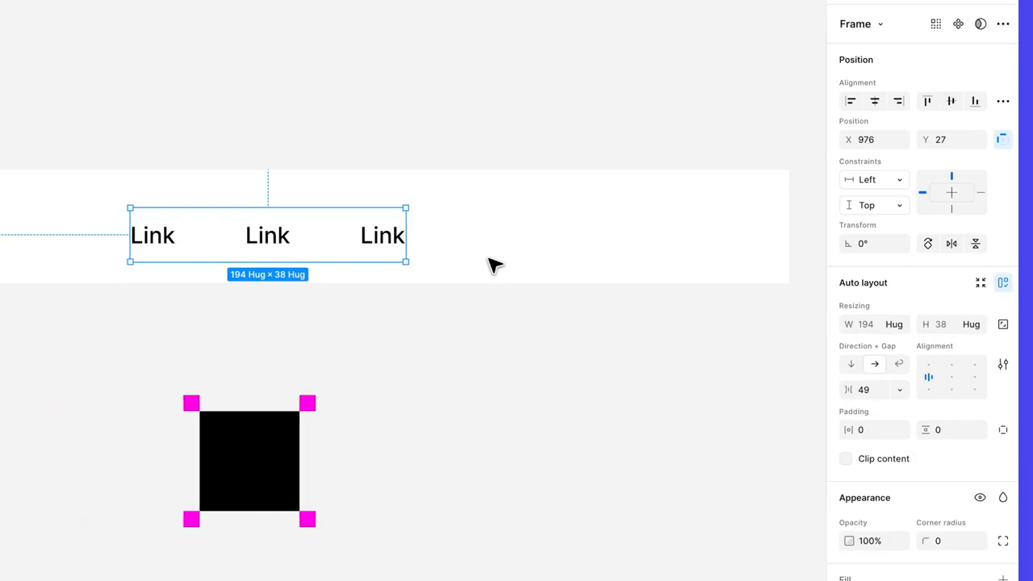
pyautogui.click(865, 390)
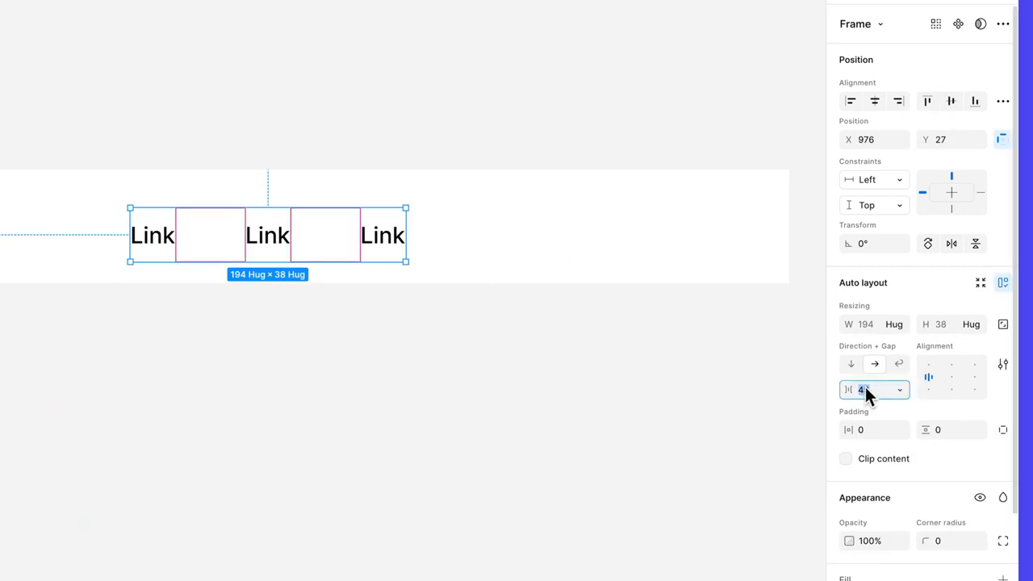
pyautogui.write('24')
pyautogui.press('Return')
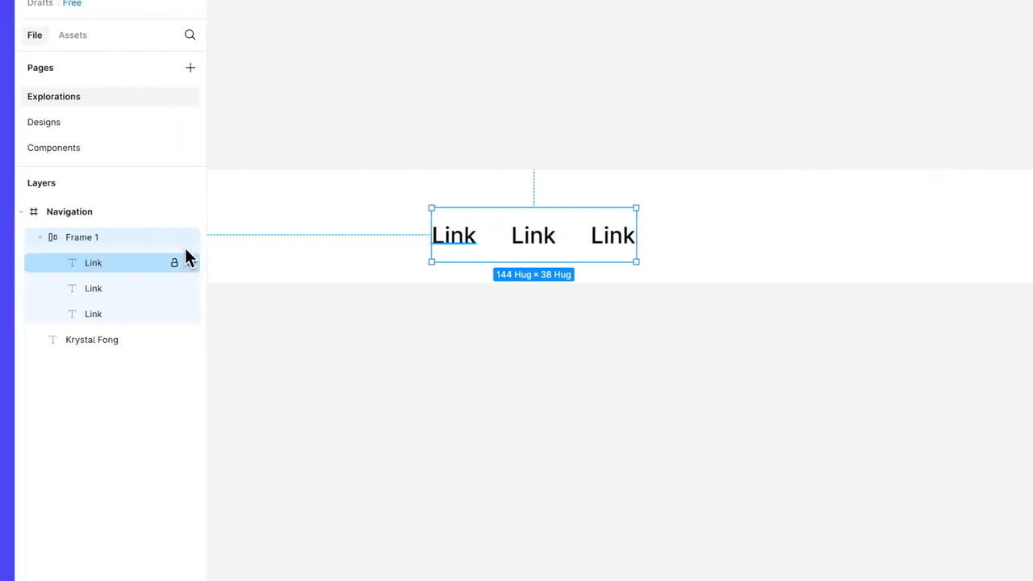
pyautogui.doubleClick(115, 235)
pyautogui.write('Links')
pyautogui.press('Return')
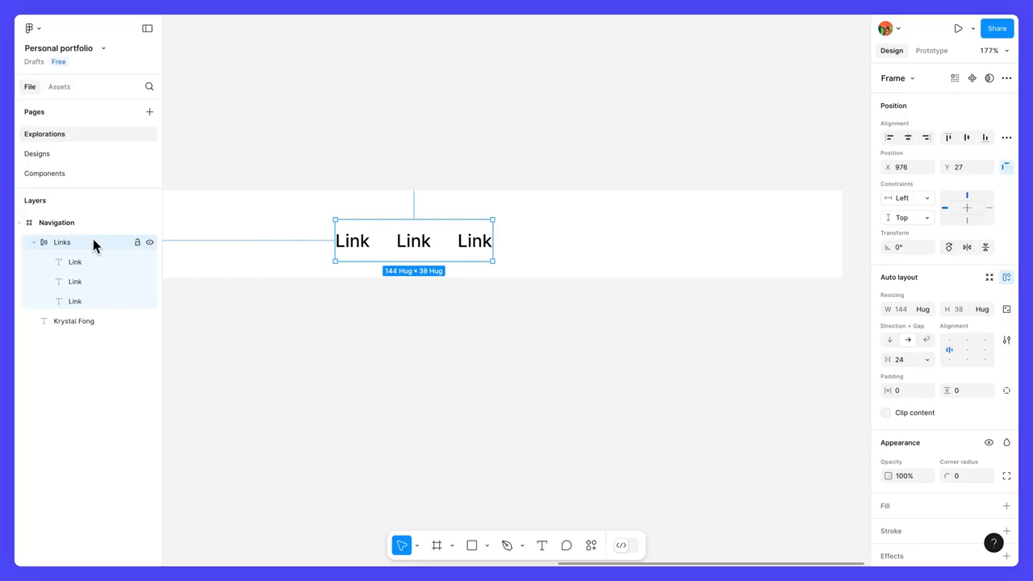
# Create a new 'Link' text layer and drag it into the Links row.
pyautogui.click(541, 545)
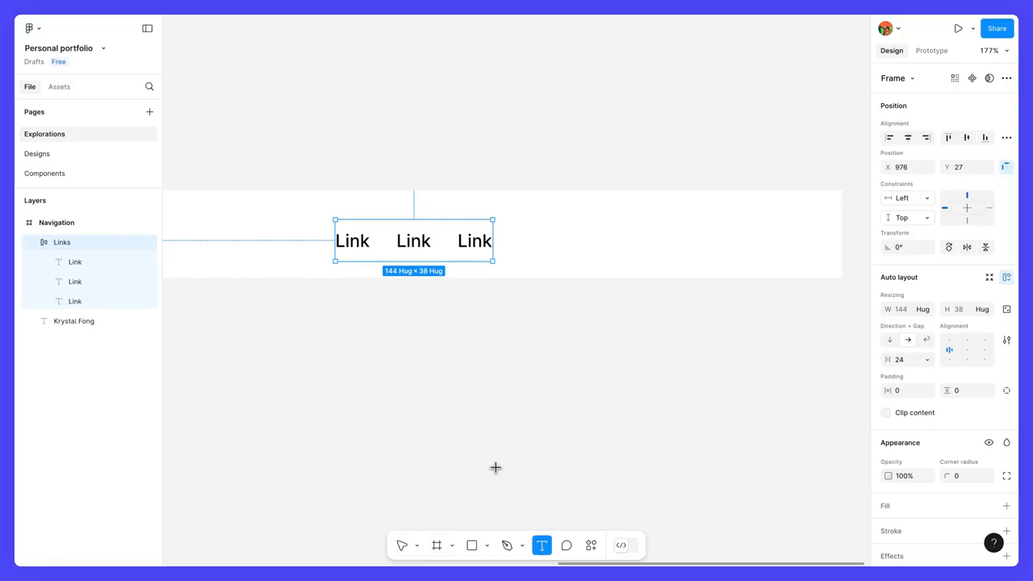
pyautogui.click(398, 329)
pyautogui.write('Link')
pyautogui.press('Escape')
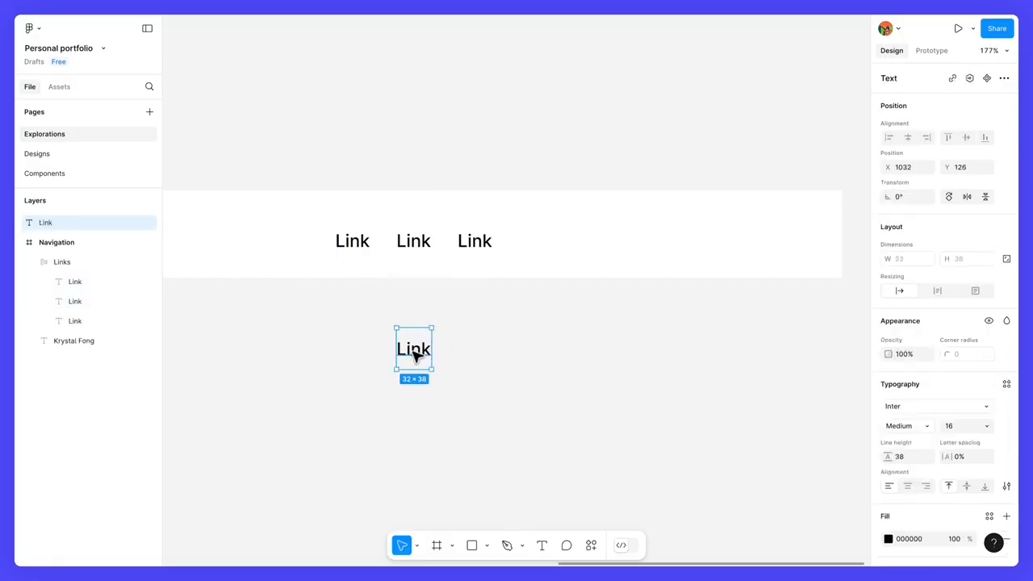
pyautogui.moveTo(415, 358); pyautogui.dragTo(445, 244)
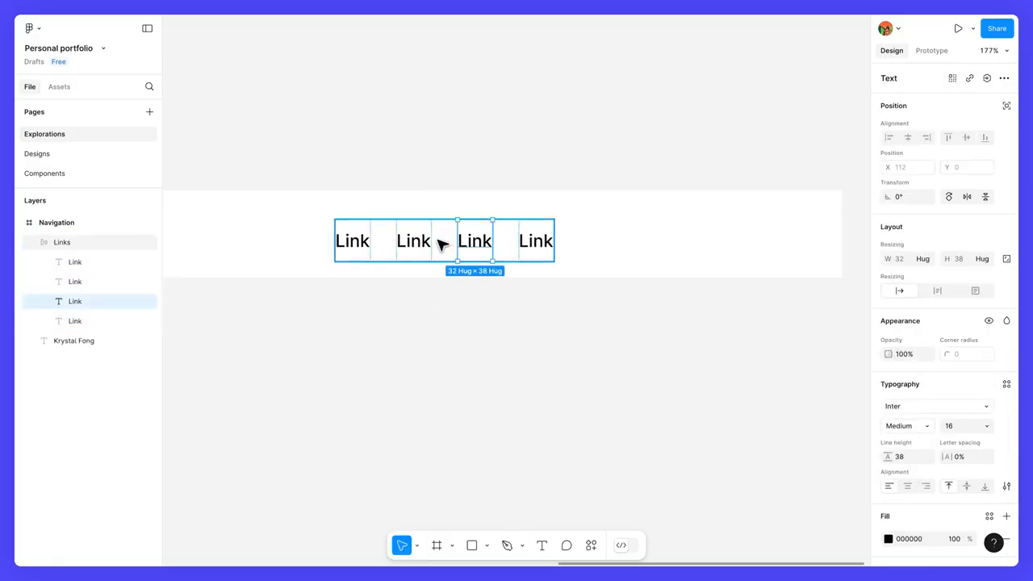
# Duplicate the first Link with Ctrl+D, then delete the extra copies.
pyautogui.click(85, 262)
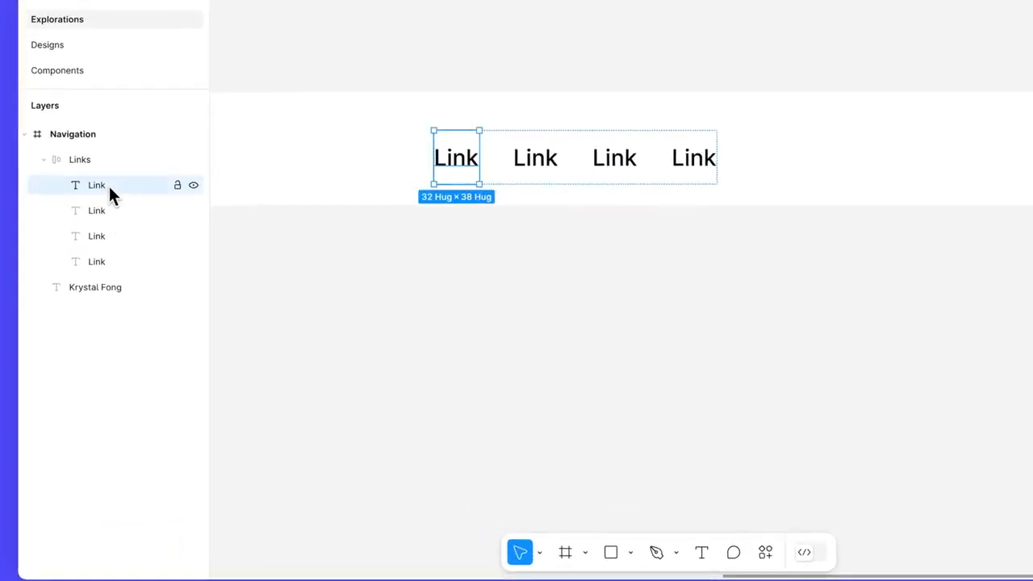
pyautogui.hotkey('ctrl', 'd')
pyautogui.hotkey('ctrl', 'd')
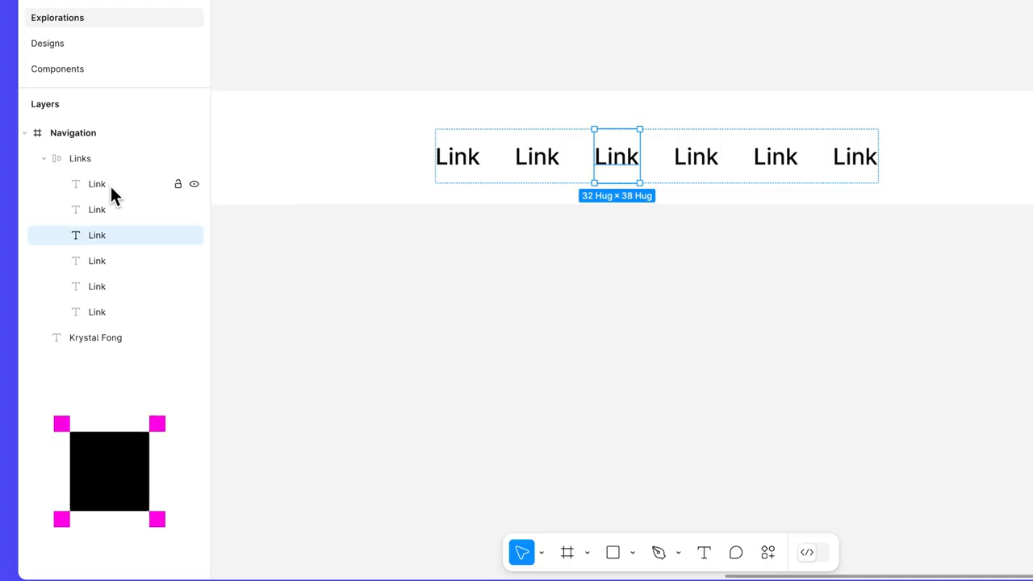
pyautogui.press('Delete')
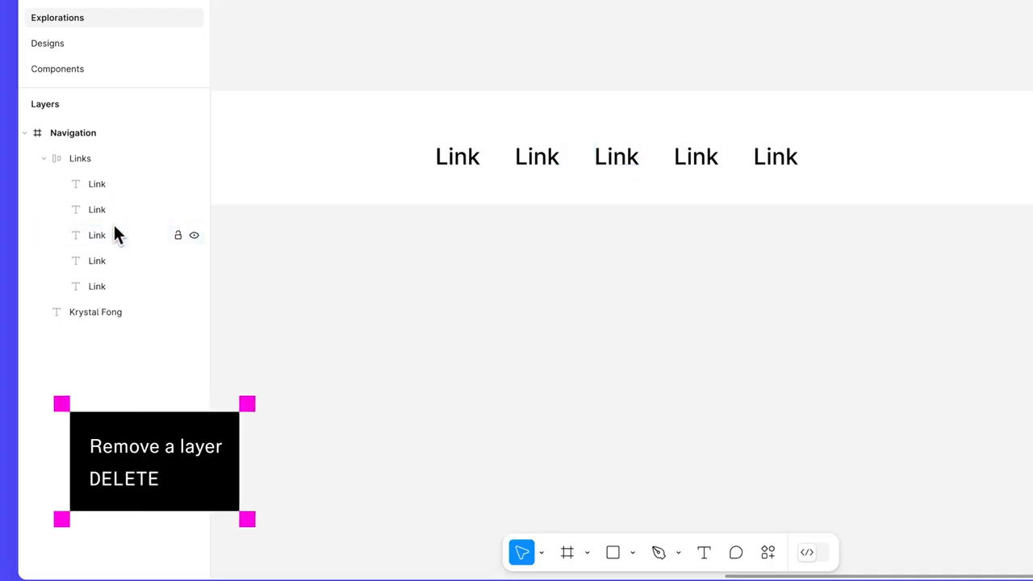
pyautogui.click(115, 212)
pyautogui.press('Delete')
pyautogui.click(116, 188)
# Delete the last extra Link, then hide and re-show the second and third Links.
pyautogui.press('Delete')
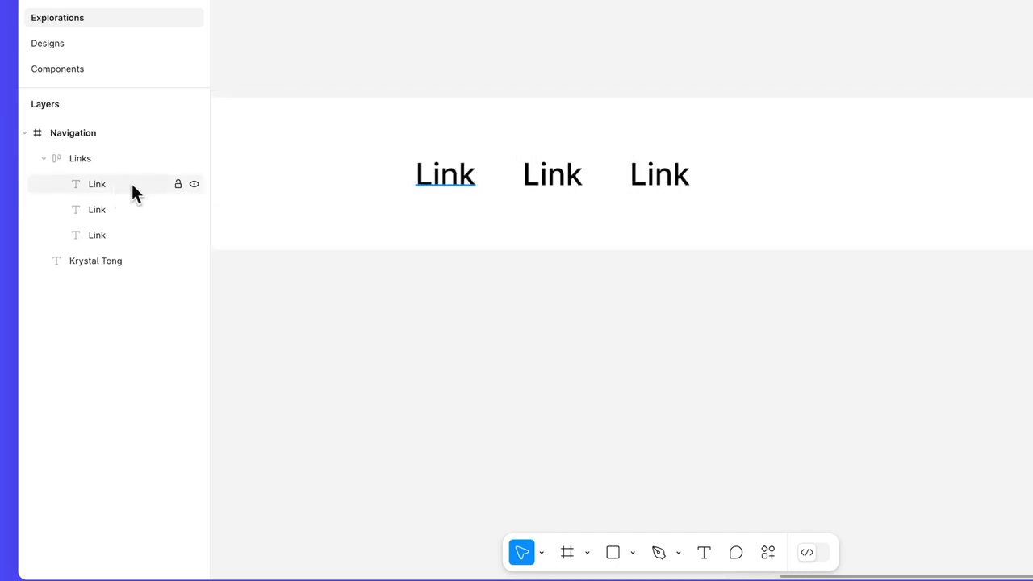
pyautogui.click(193, 210)
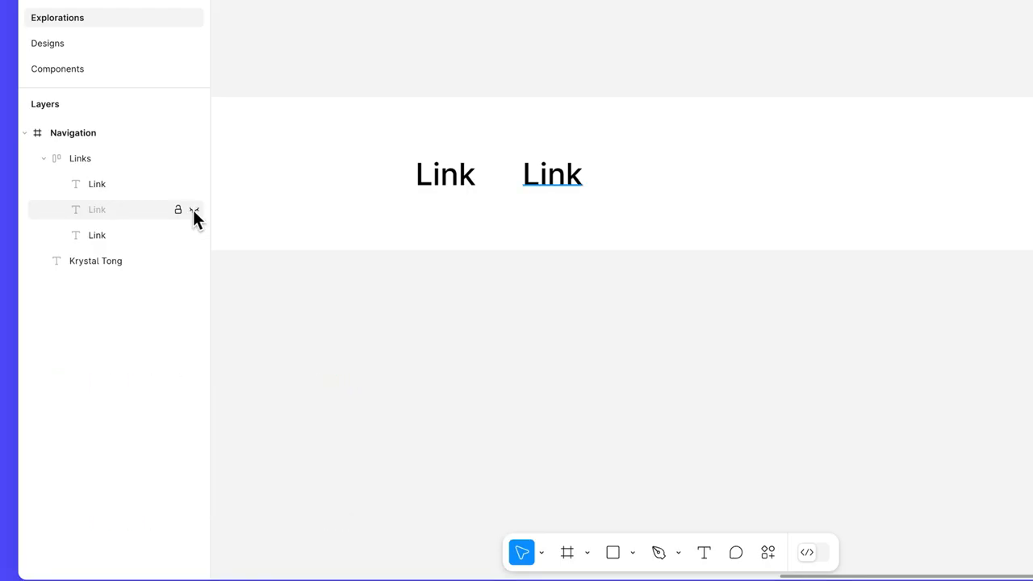
pyautogui.click(150, 160)
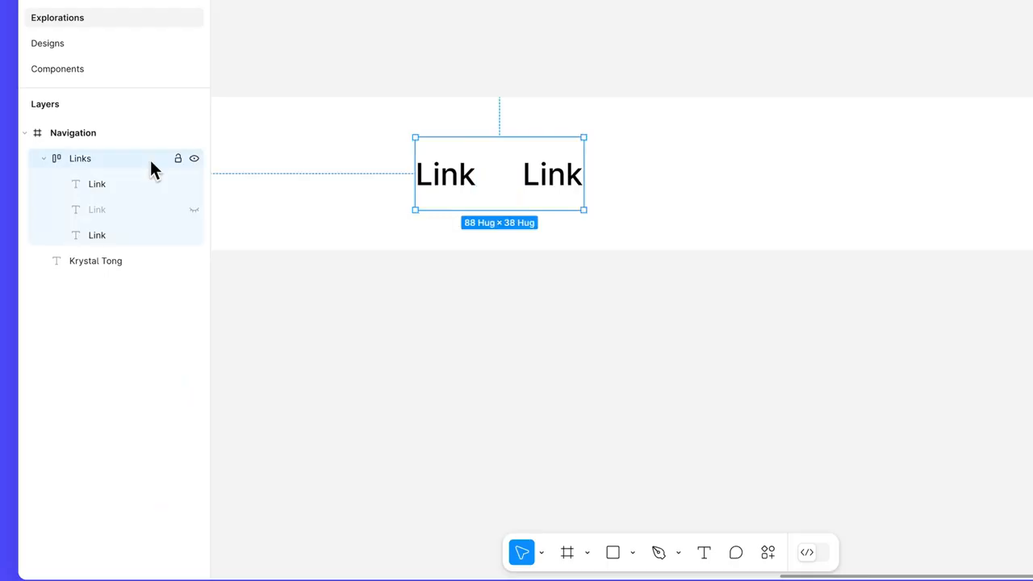
pyautogui.click(194, 235)
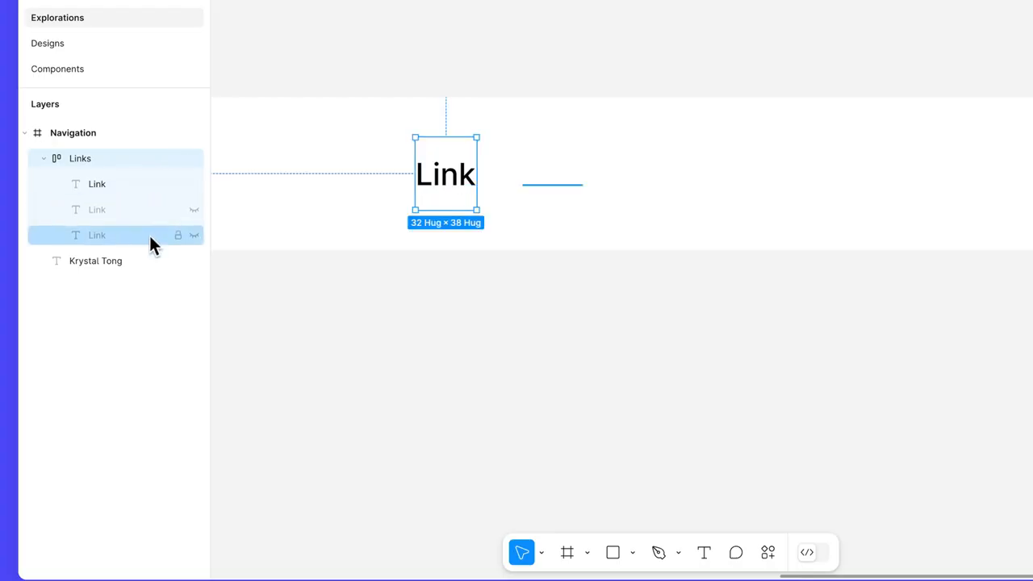
pyautogui.click(194, 210)
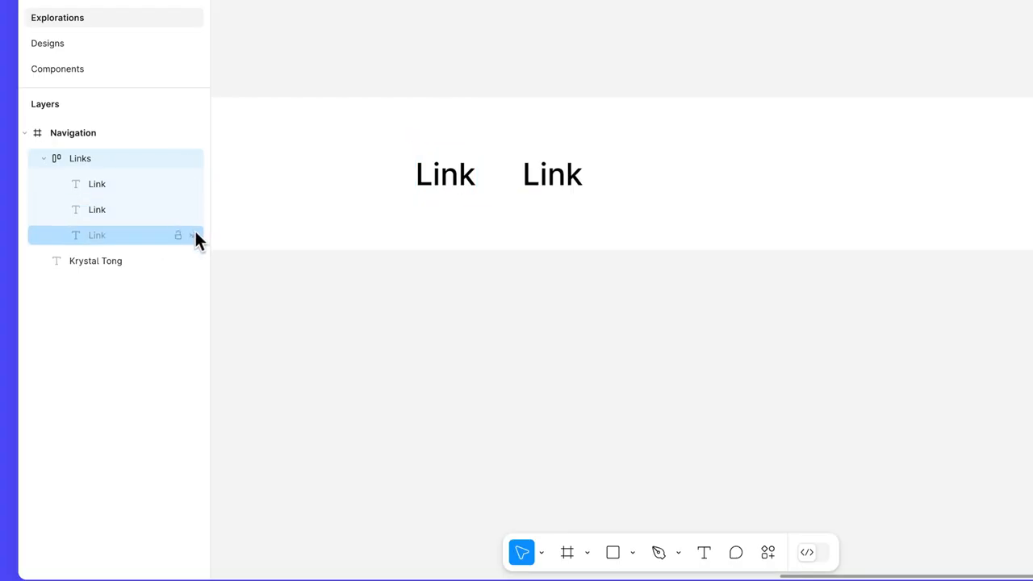
pyautogui.click(195, 236)
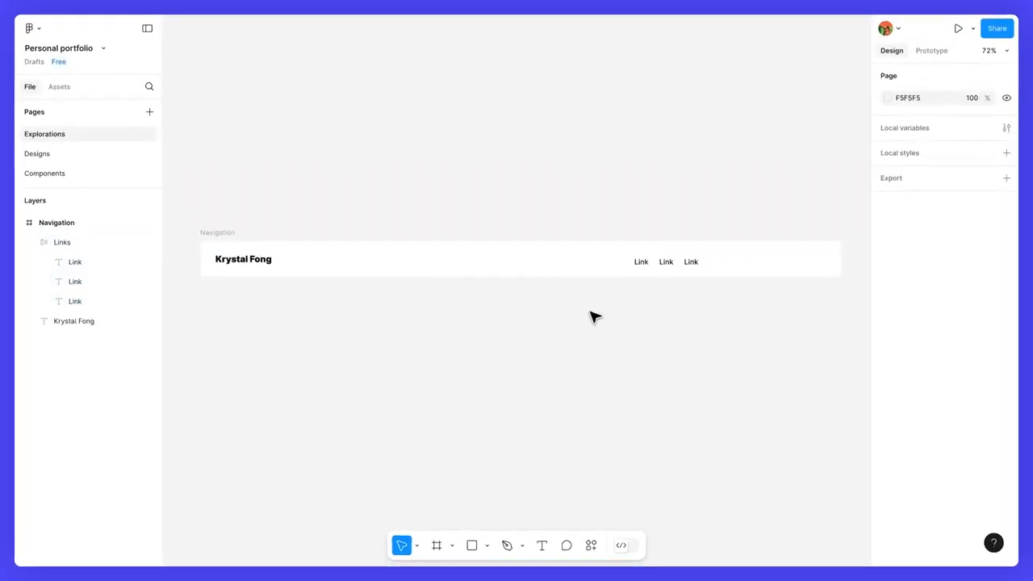
# Drag a Button component instance from Assets into the navigation, right of the Links row.
pyautogui.scroll(10, 729, 268)
pyautogui.moveTo(729, 267); pyautogui.dragTo(586, 252)
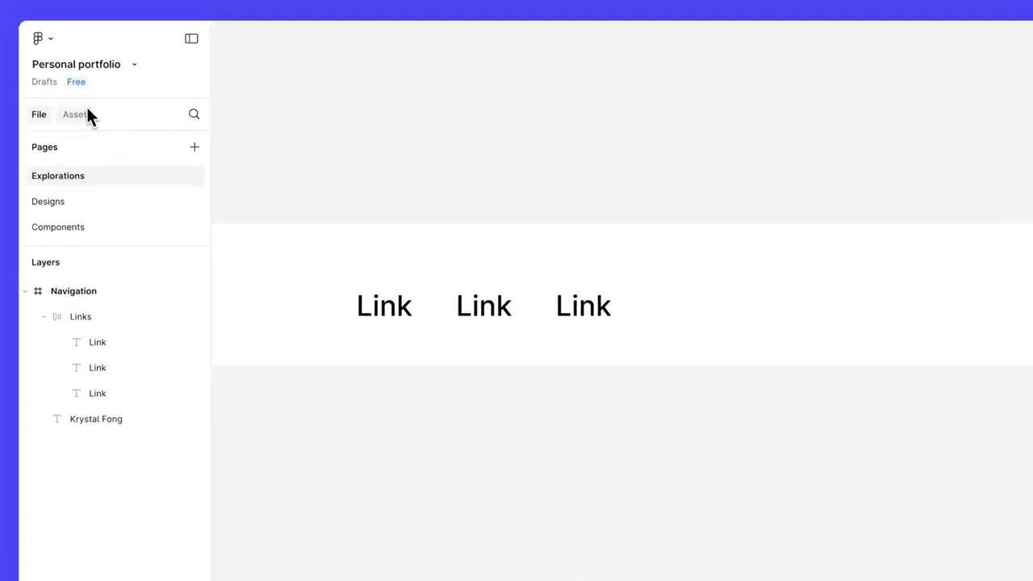
pyautogui.click(87, 111)
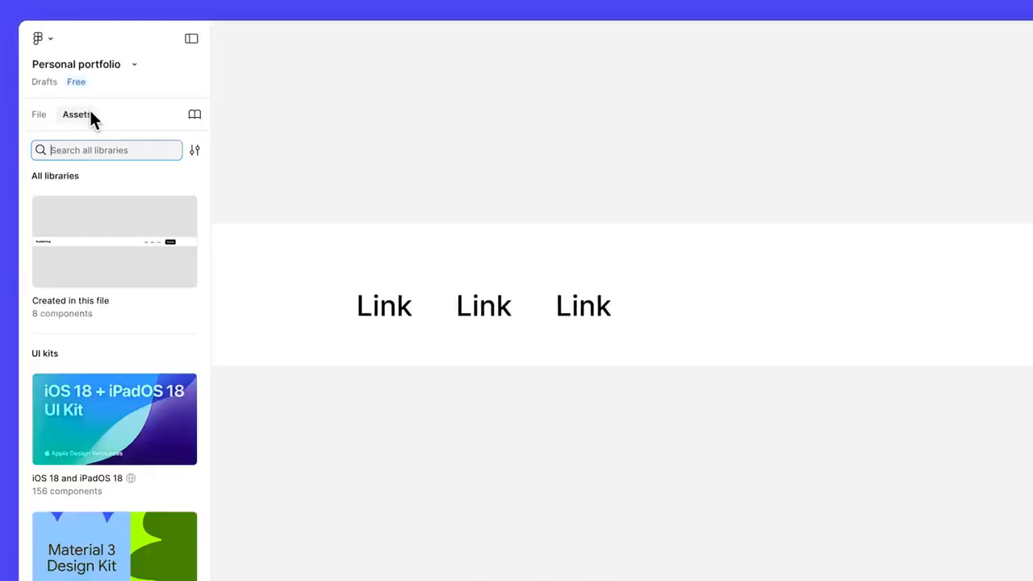
pyautogui.click(119, 258)
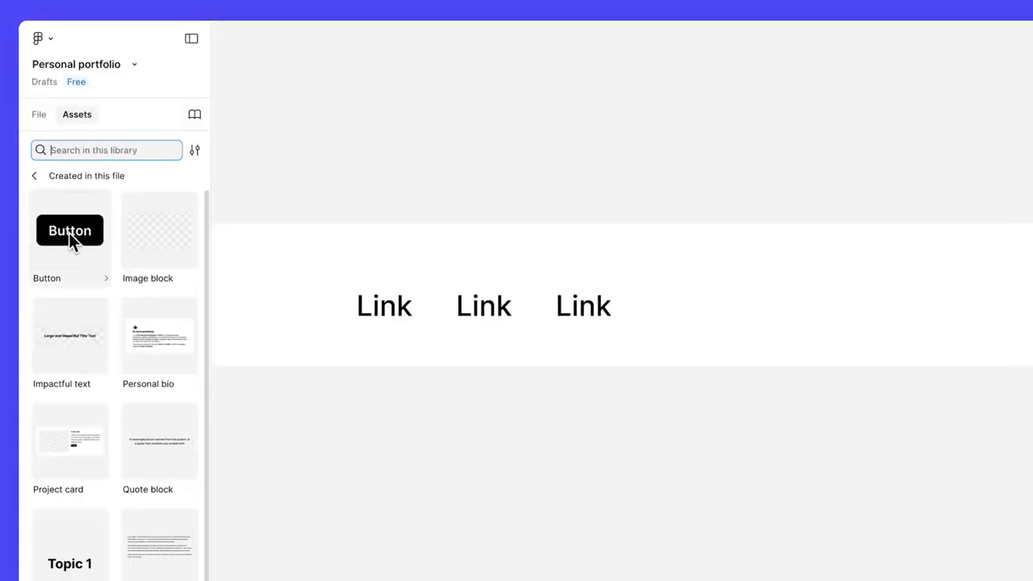
pyautogui.moveTo(71, 236); pyautogui.dragTo(360, 317)
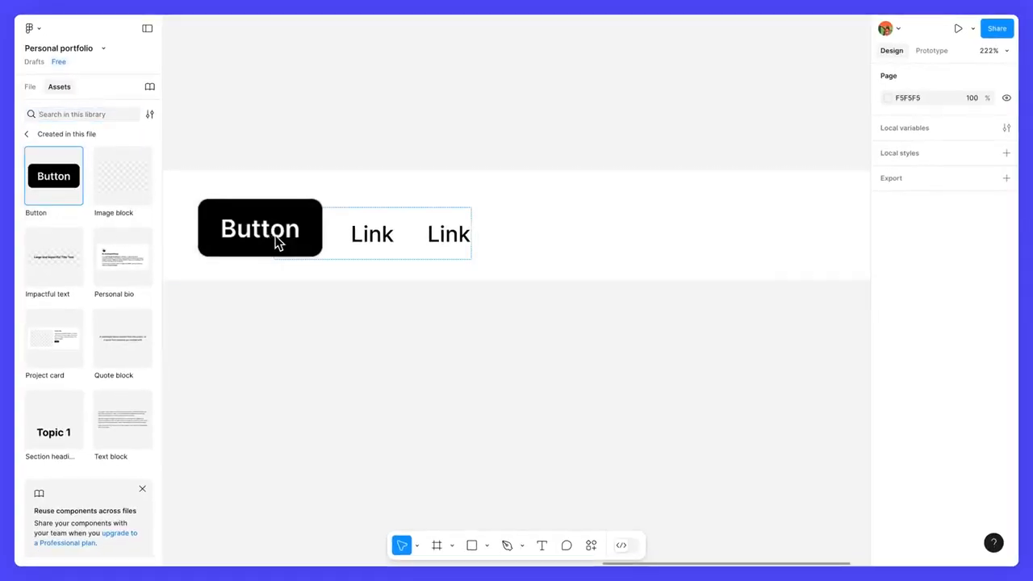
pyautogui.moveTo(278, 242); pyautogui.dragTo(655, 215)
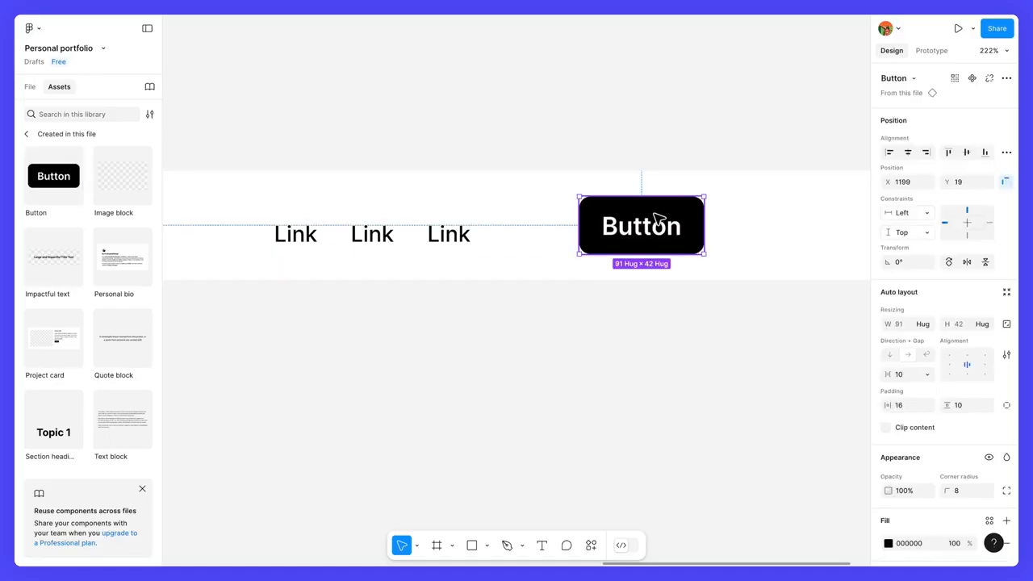
# Wrap the Links and Button in auto layout with a 40 gap, hugging width and height.
pyautogui.keyDown('shift'); pyautogui.click(458, 246); pyautogui.keyUp('shift')
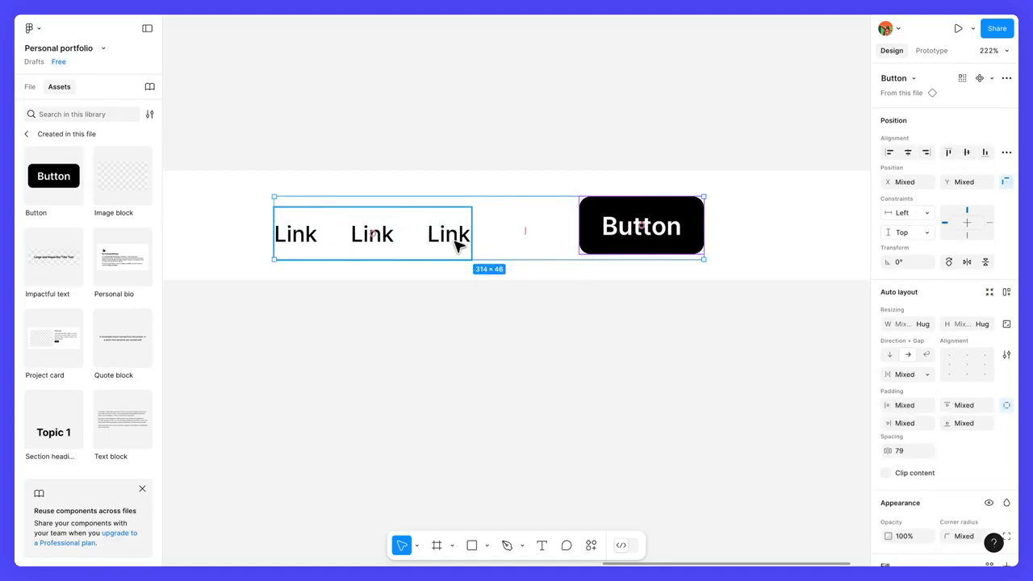
pyautogui.hotkey('shift', 'a')
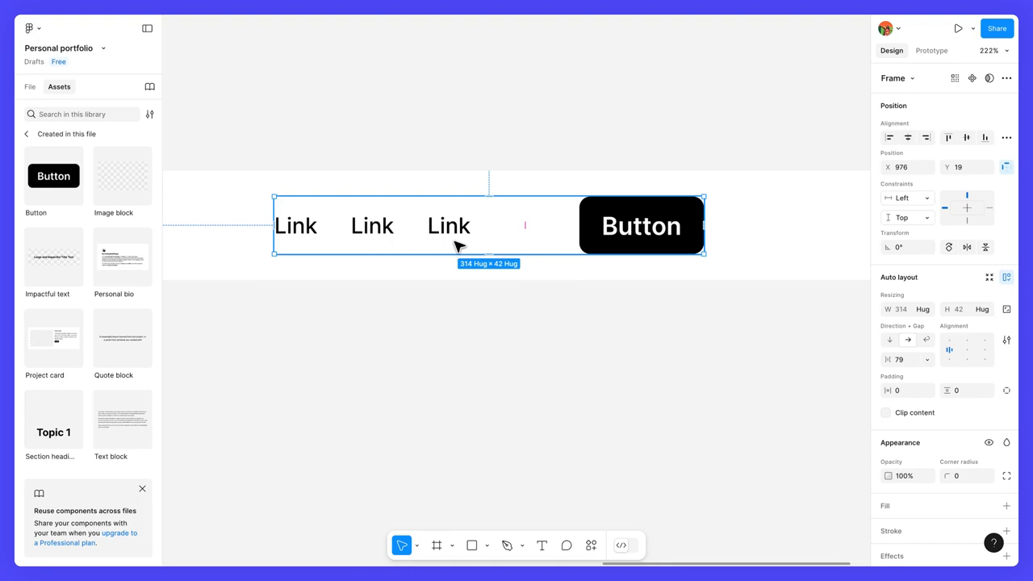
pyautogui.click(903, 360)
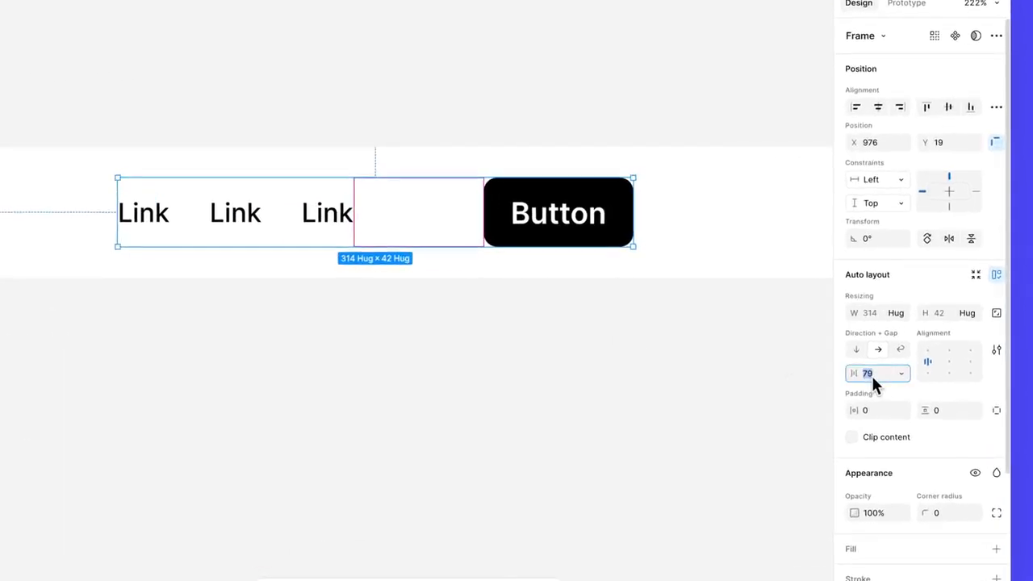
pyautogui.write('40')
pyautogui.press('Return')
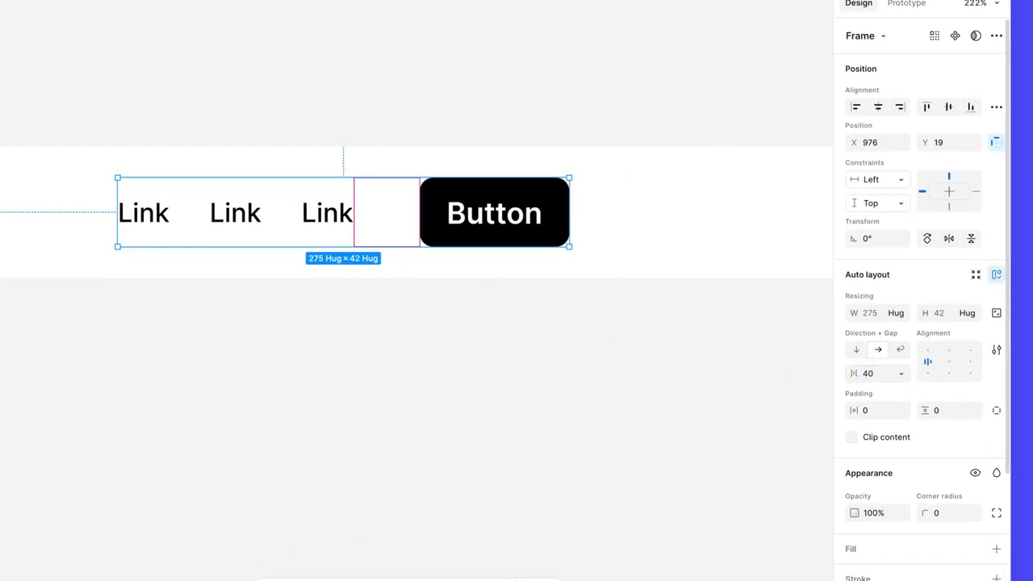
pyautogui.click(901, 314)
pyautogui.click(904, 322)
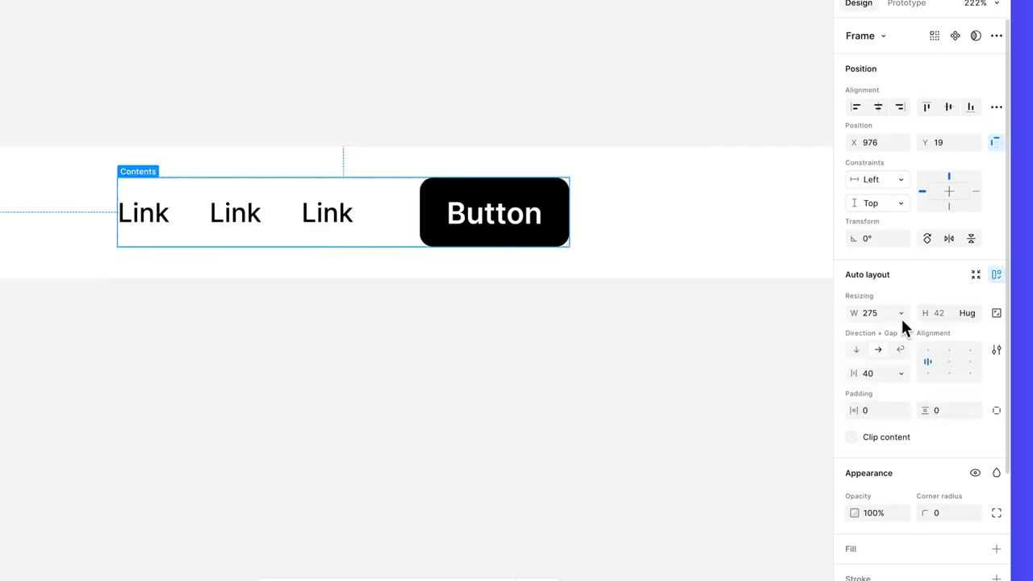
pyautogui.click(959, 315)
pyautogui.click(960, 321)
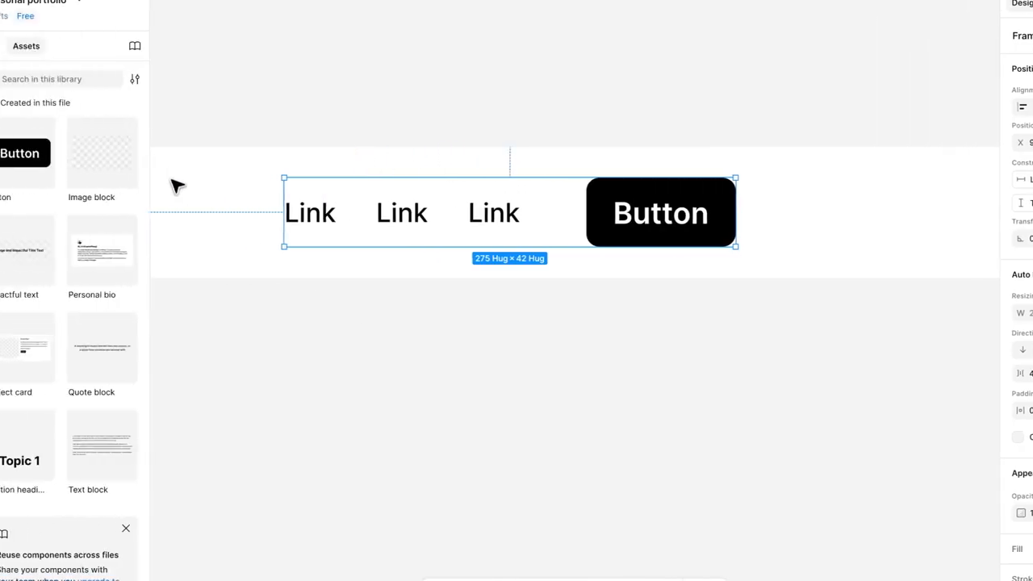
# Rename the new auto-layout frame to 'Extra content'.
pyautogui.click(33, 47)
pyautogui.doubleClick(82, 235)
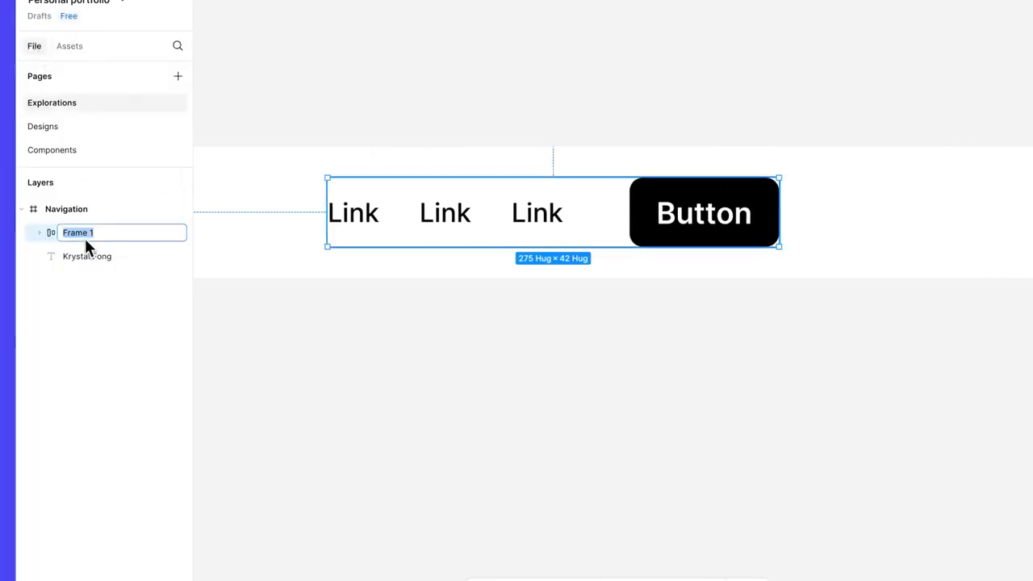
pyautogui.write('Extra content')
pyautogui.press('Return')
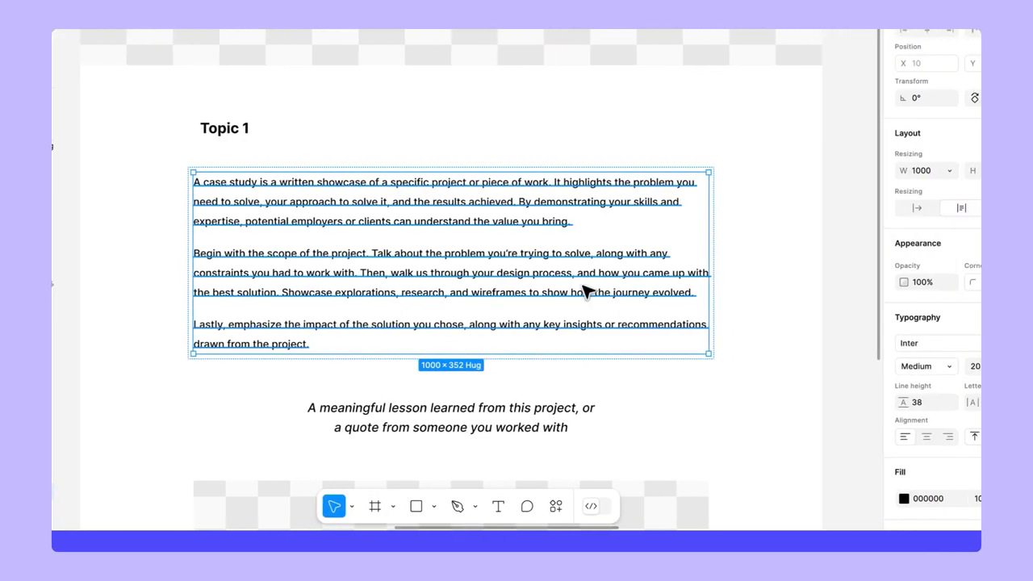
# Add a max width to the paragraph block, set to its current 1000 width.
pyautogui.click(858, 171)
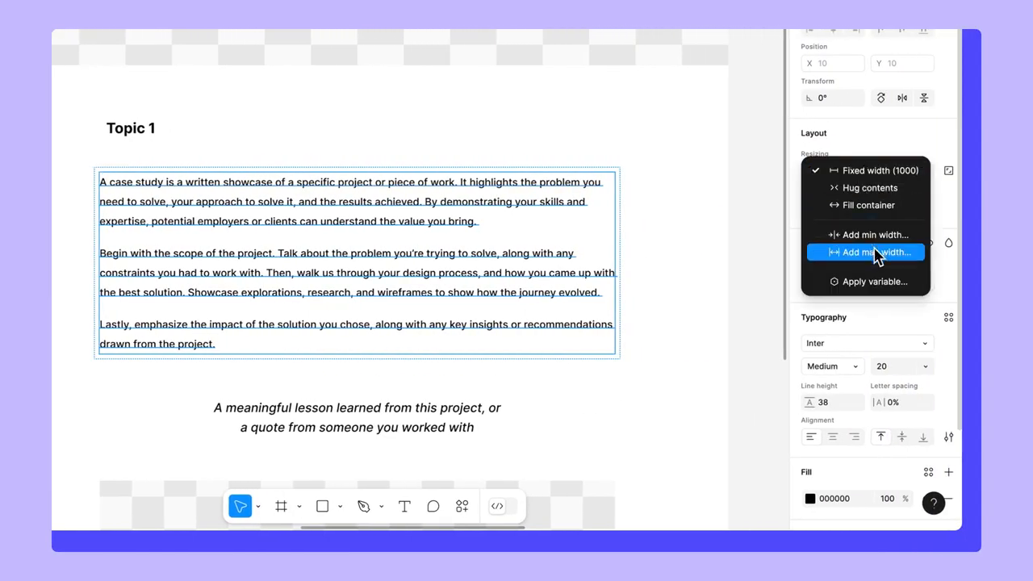
pyautogui.click(872, 249)
pyautogui.click(856, 205)
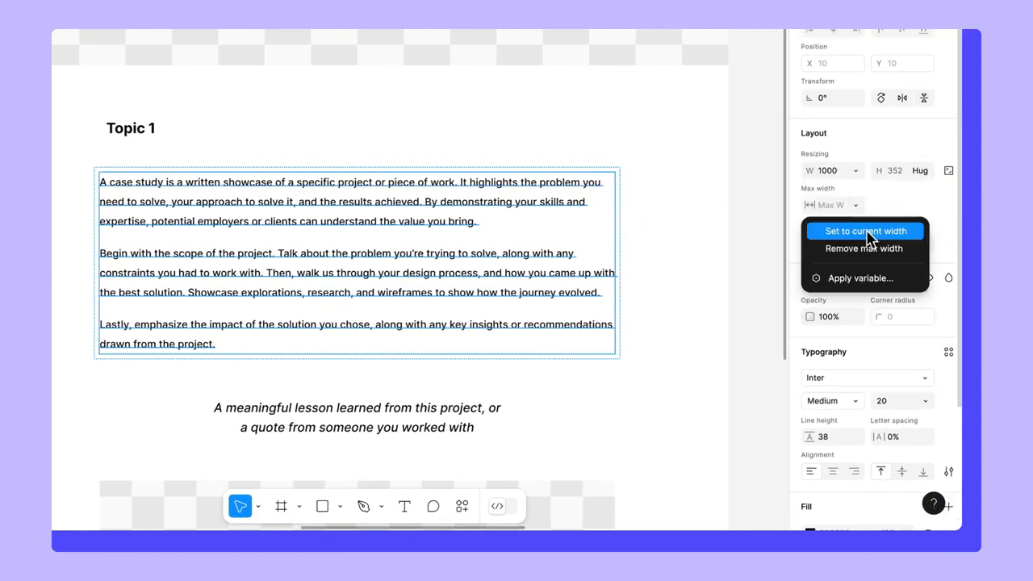
pyautogui.click(868, 232)
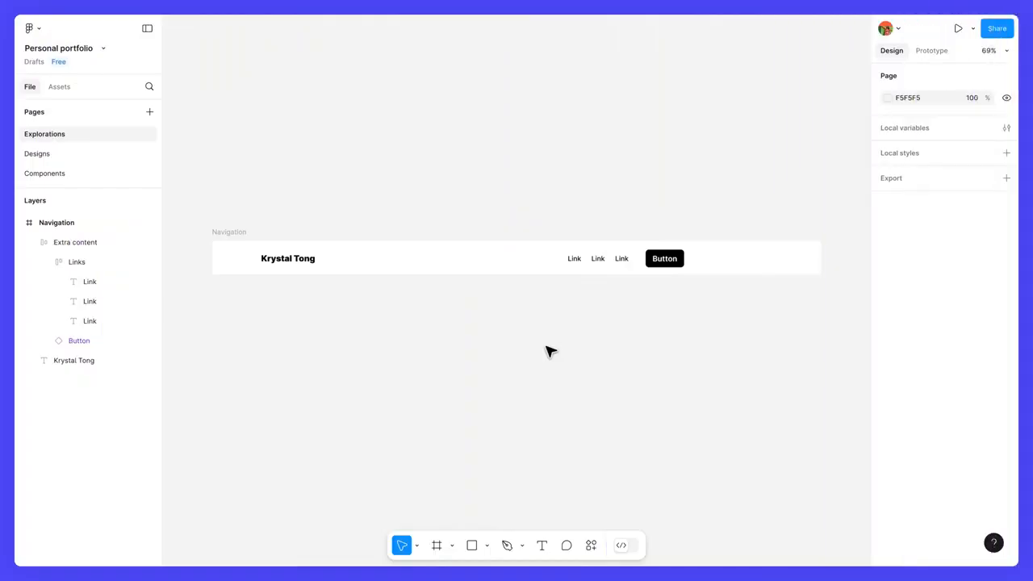
# Wrap the name text and Extra content in an auto-layout frame named 'Content'.
pyautogui.click(312, 265)
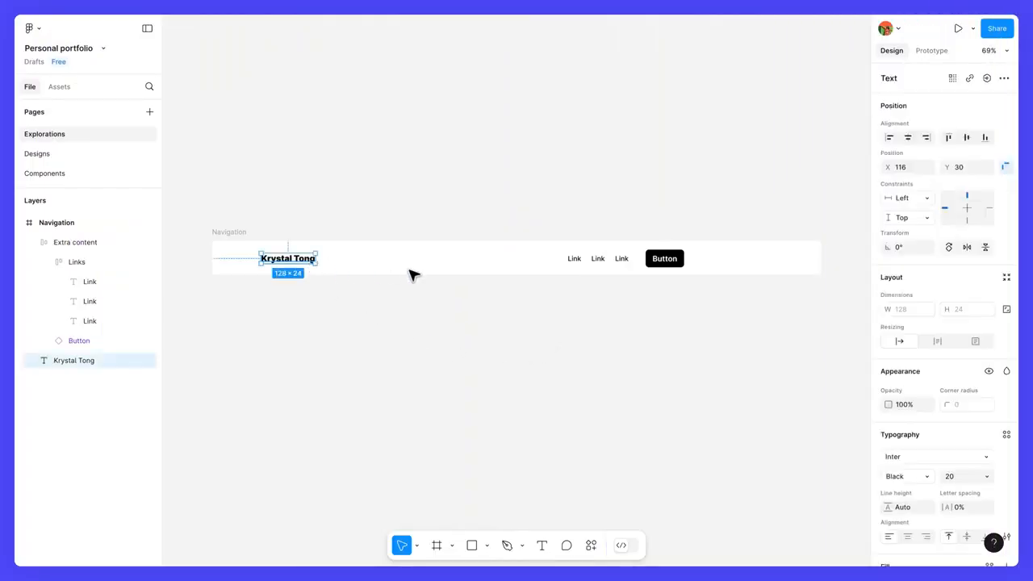
pyautogui.keyDown('shift'); pyautogui.click(578, 266); pyautogui.keyUp('shift')
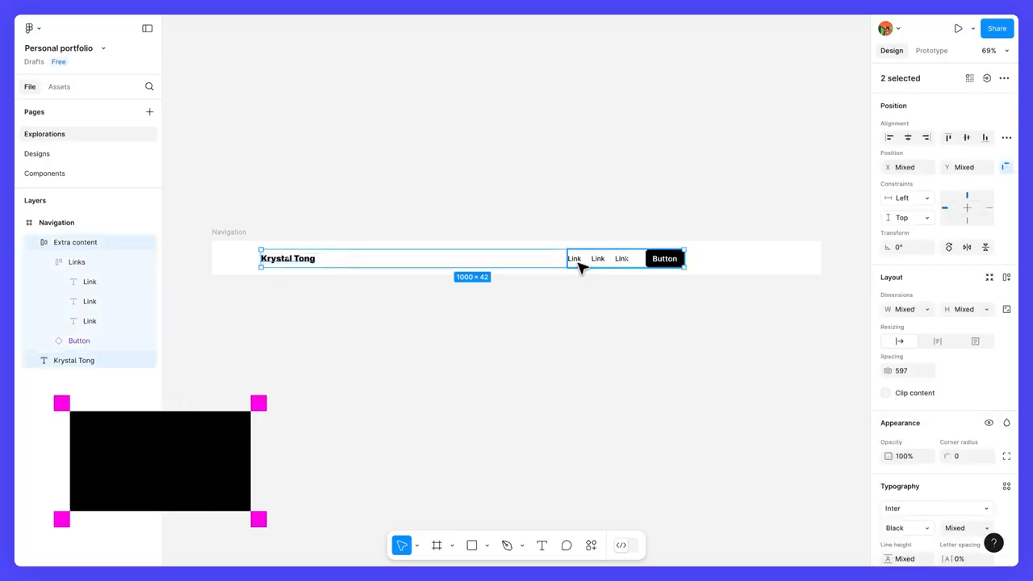
pyautogui.hotkey('shift', 'a')
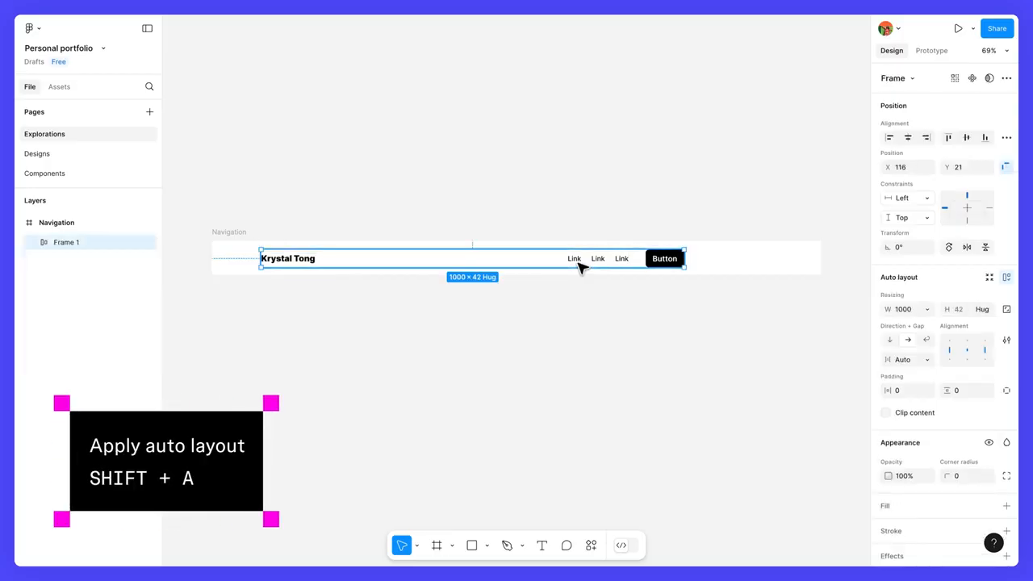
pyautogui.doubleClick(81, 242)
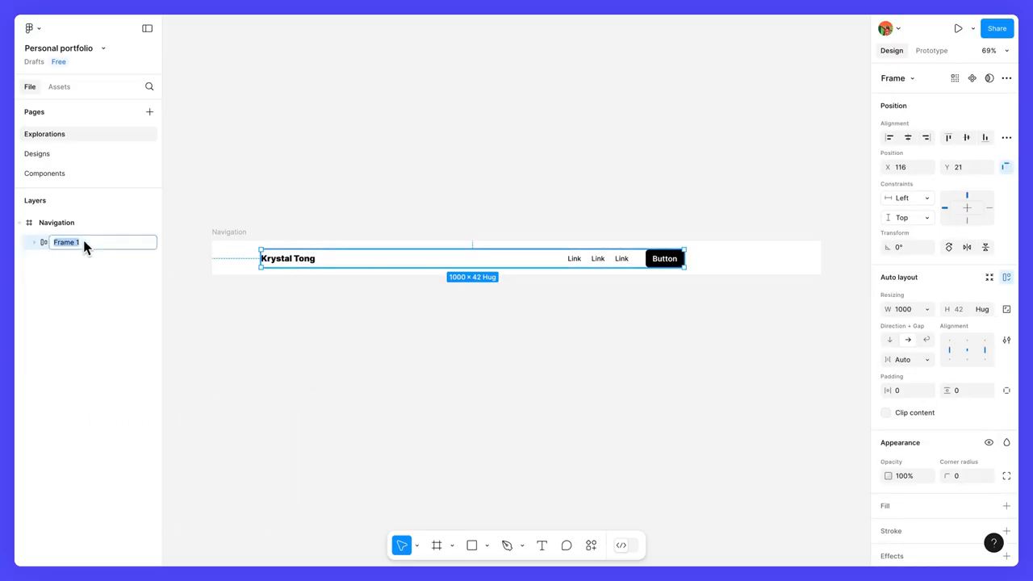
pyautogui.write('Content')
pyautogui.press('Return')
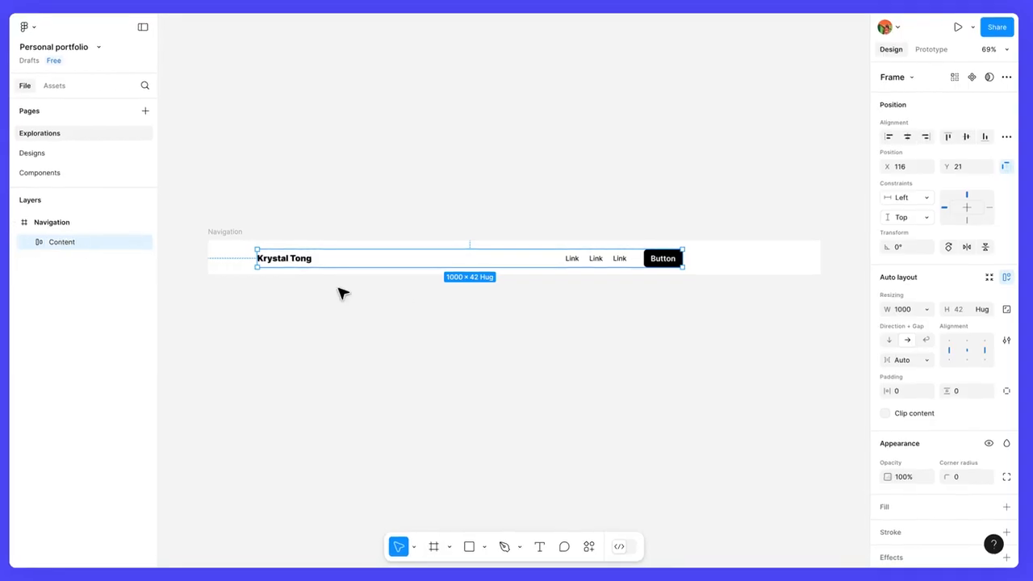
# Give Content a 1000 max width, hug height and Auto spacing; add auto layout to Navigation.
pyautogui.click(927, 309)
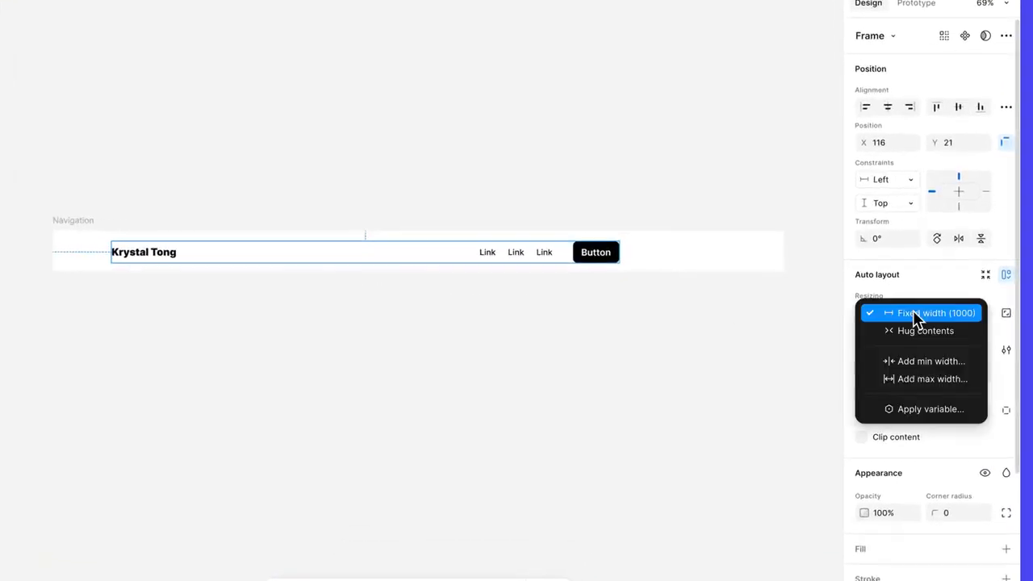
pyautogui.click(929, 378)
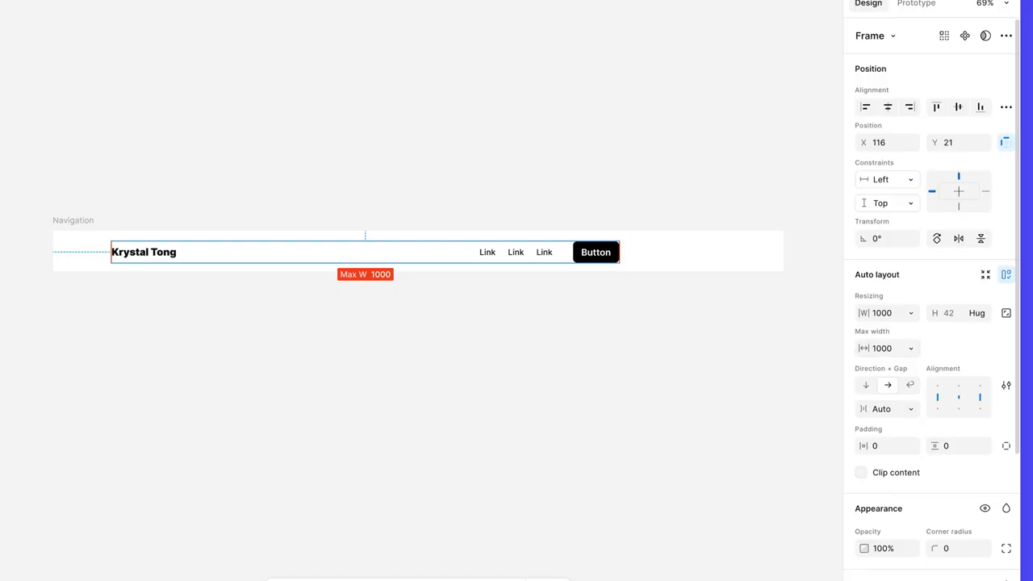
pyautogui.click(976, 316)
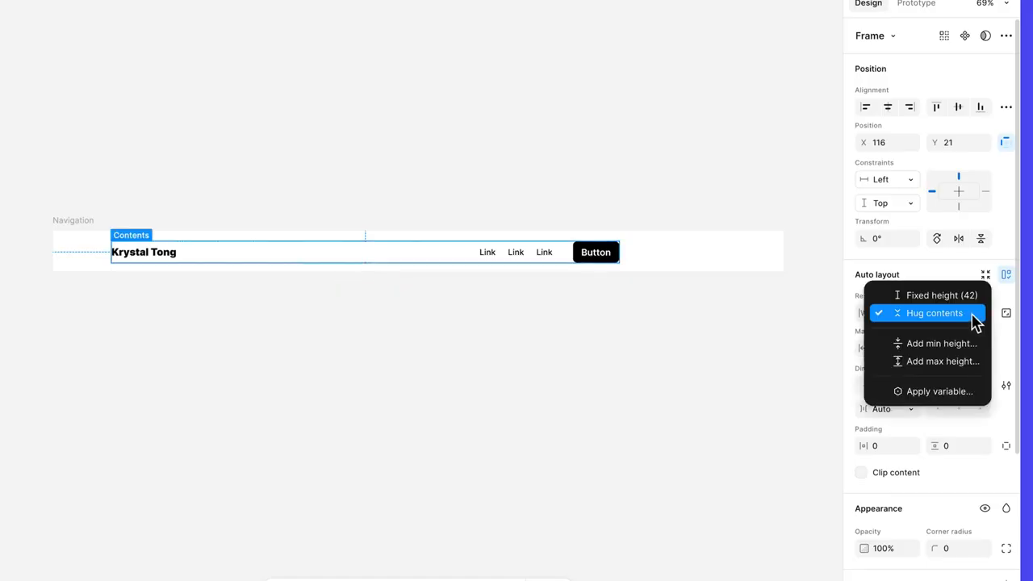
pyautogui.click(975, 320)
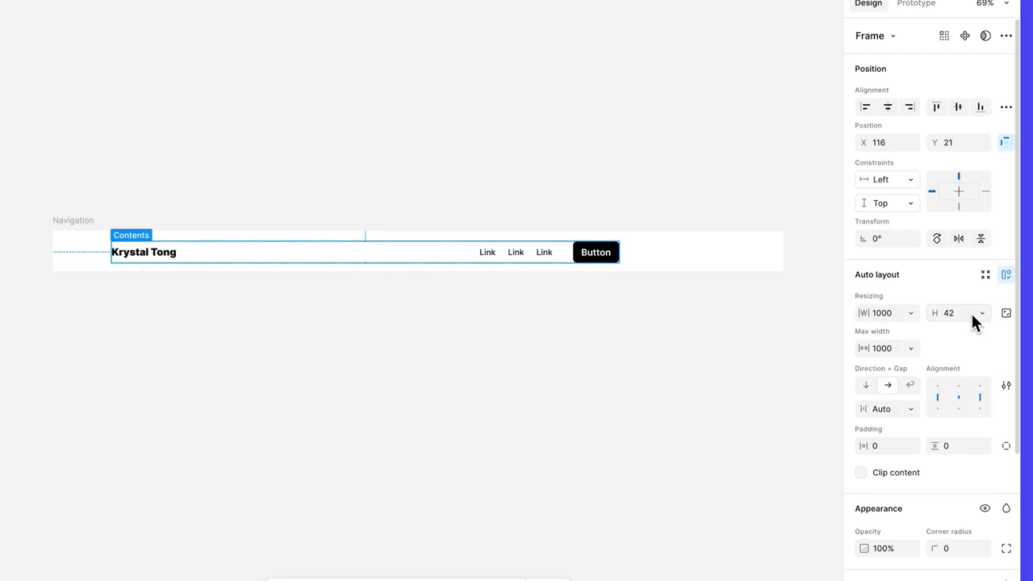
pyautogui.click(910, 412)
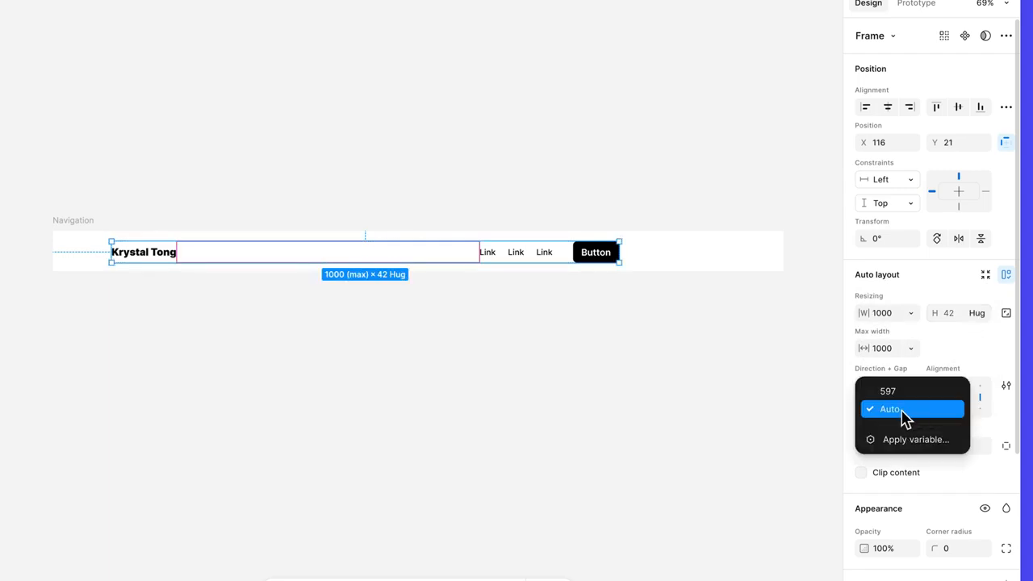
pyautogui.click(903, 412)
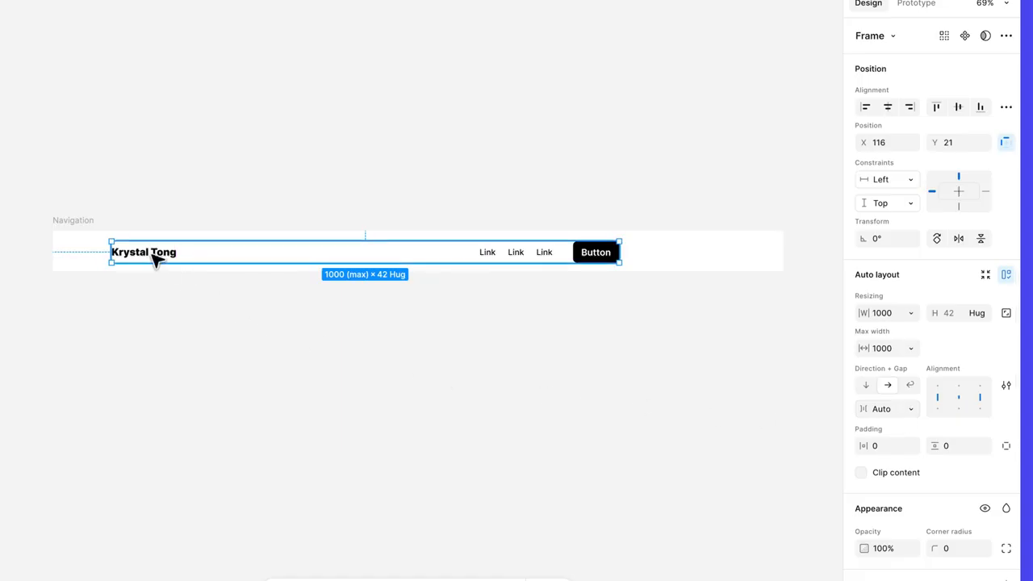
pyautogui.hotkey('shift', 'a')
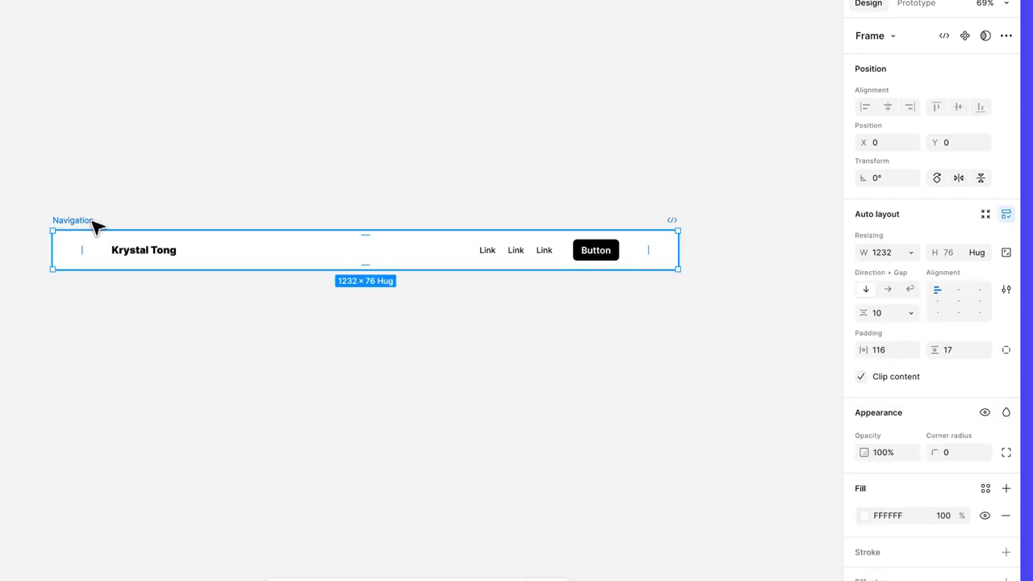
# Fix Navigation's height at 80 with 24 horizontal and 0 vertical padding, content centered.
pyautogui.click(977, 252)
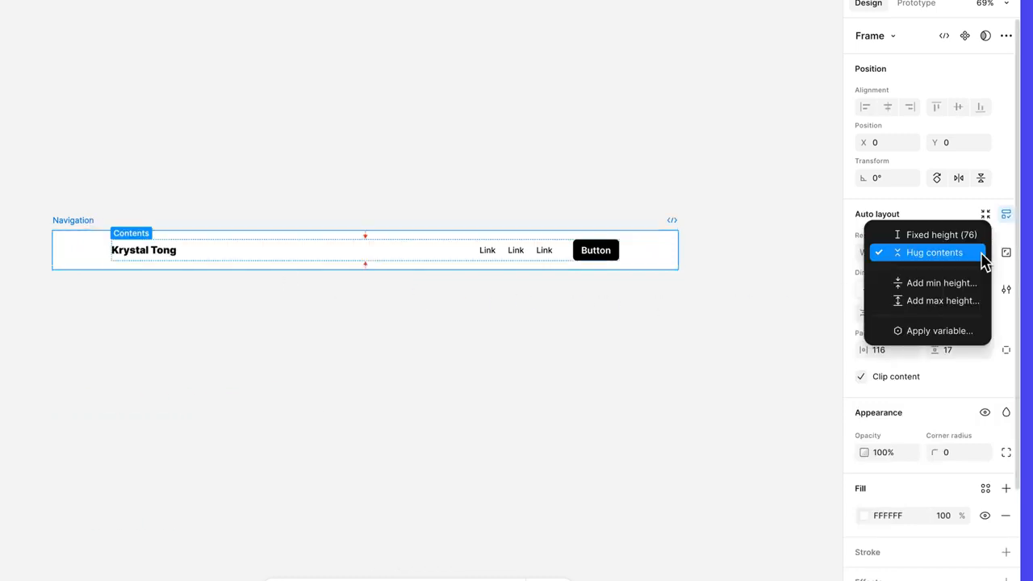
pyautogui.click(978, 236)
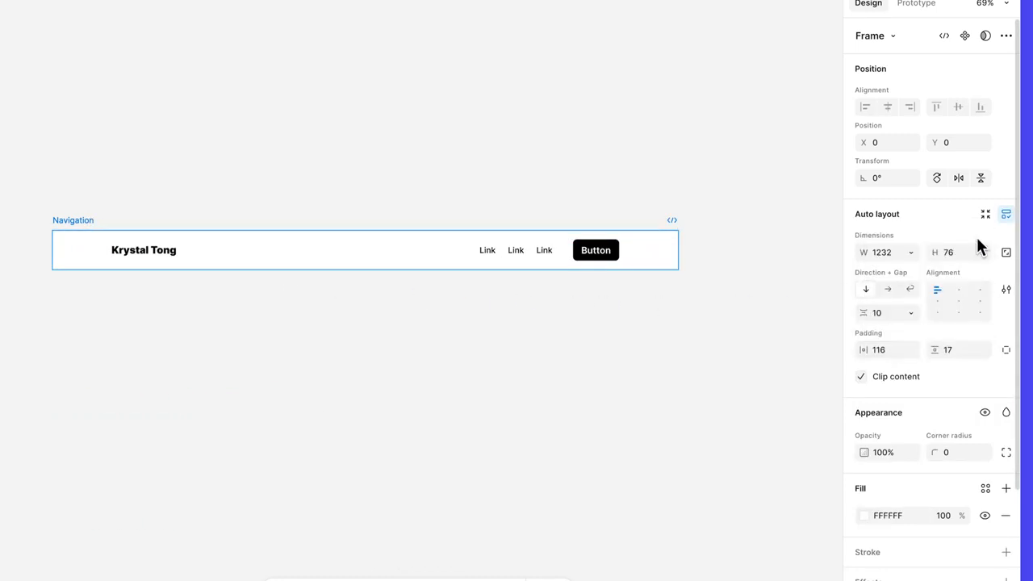
pyautogui.click(962, 255)
pyautogui.write('80')
pyautogui.press('Return')
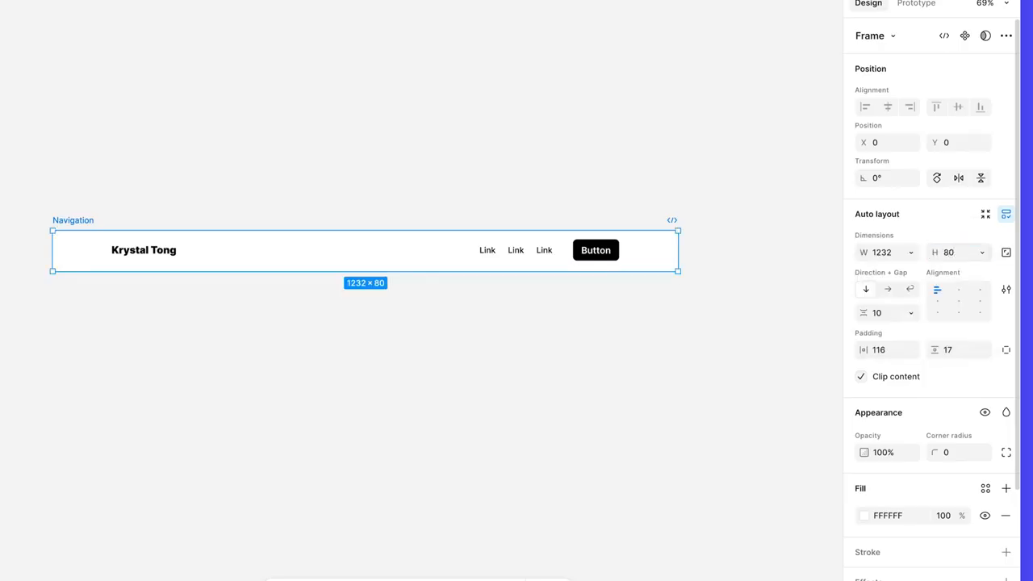
pyautogui.click(892, 349)
pyautogui.write('24')
pyautogui.press('Return')
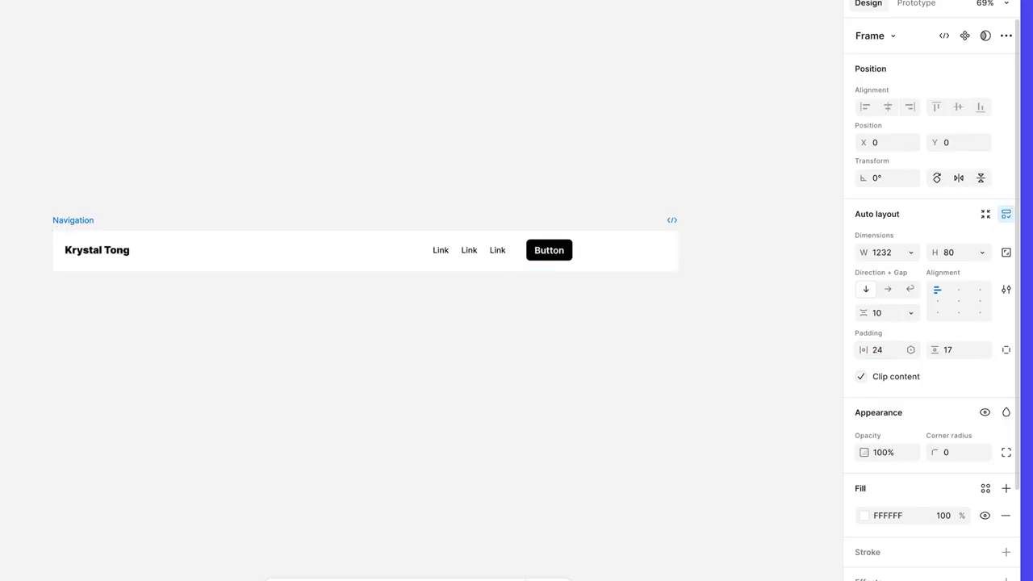
pyautogui.click(950, 352)
pyautogui.write('0')
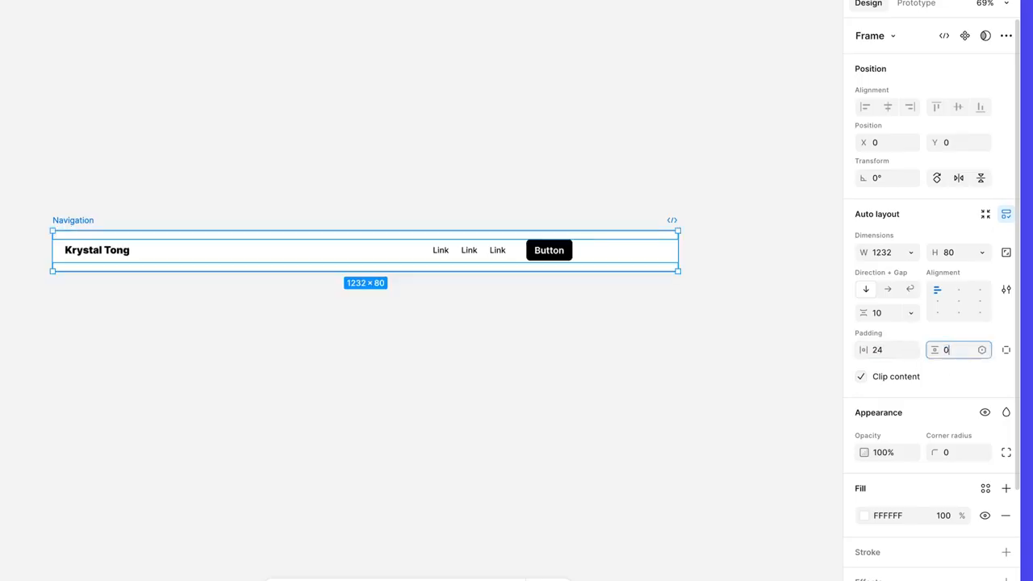
pyautogui.press('Return')
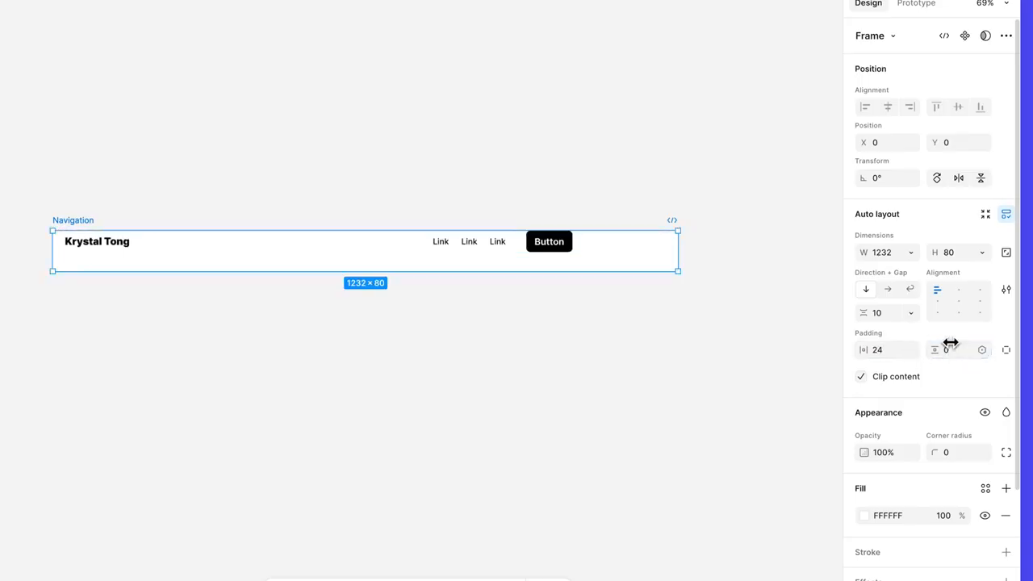
pyautogui.click(960, 302)
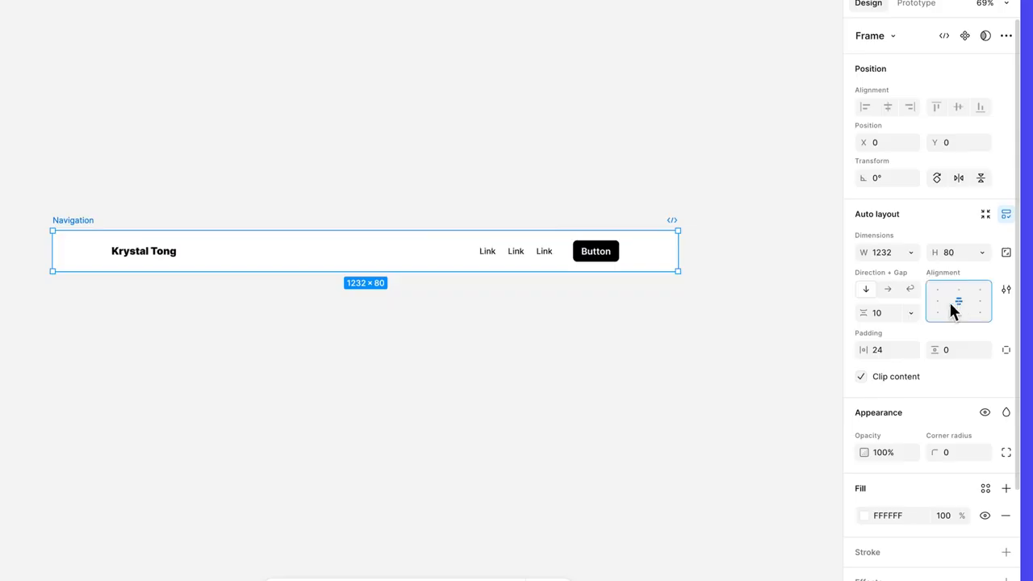
# Set the inner Content frame's width to Fill container.
pyautogui.click(615, 257)
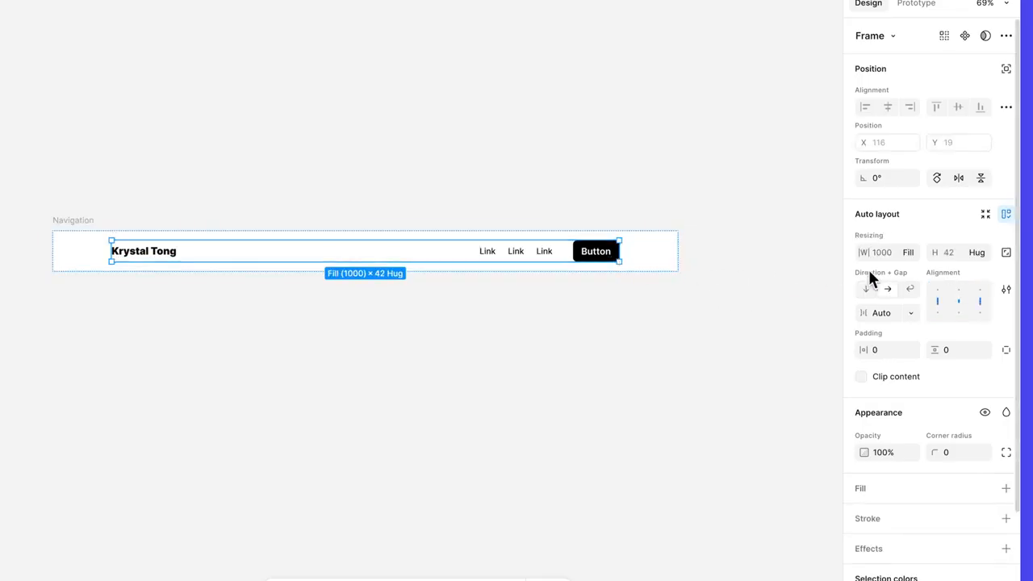
pyautogui.click(908, 252)
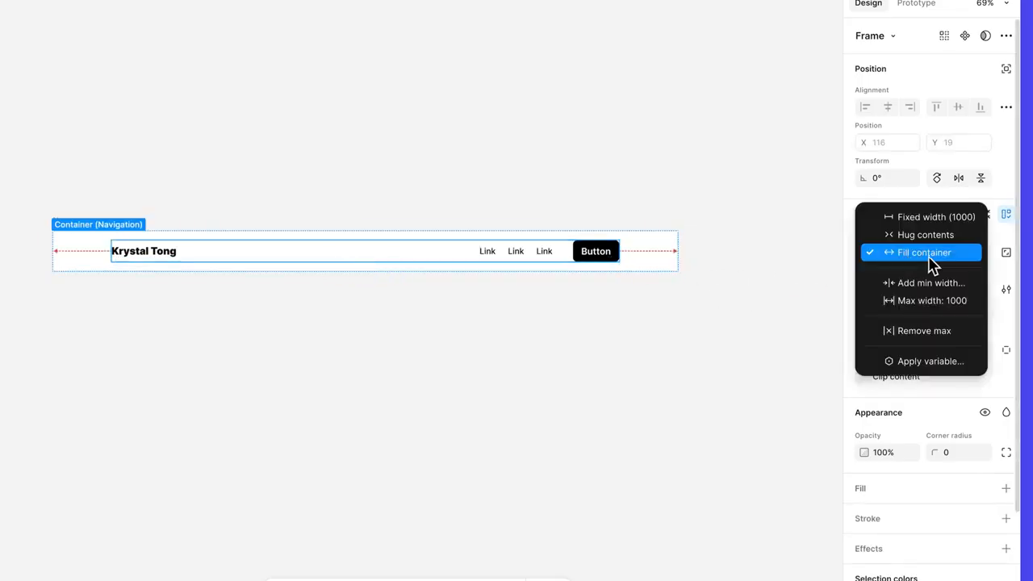
pyautogui.click(929, 256)
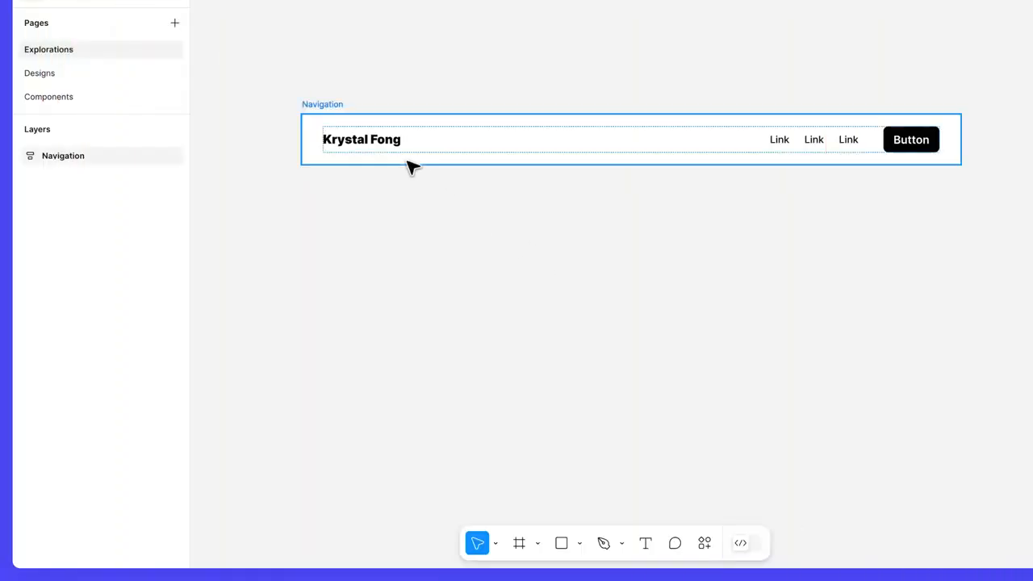
# Duplicate the Navigation bar below itself and rename the copy 'Footer'.
pyautogui.click(339, 105)
pyautogui.moveTo(343, 106); pyautogui.dragTo(344, 241)
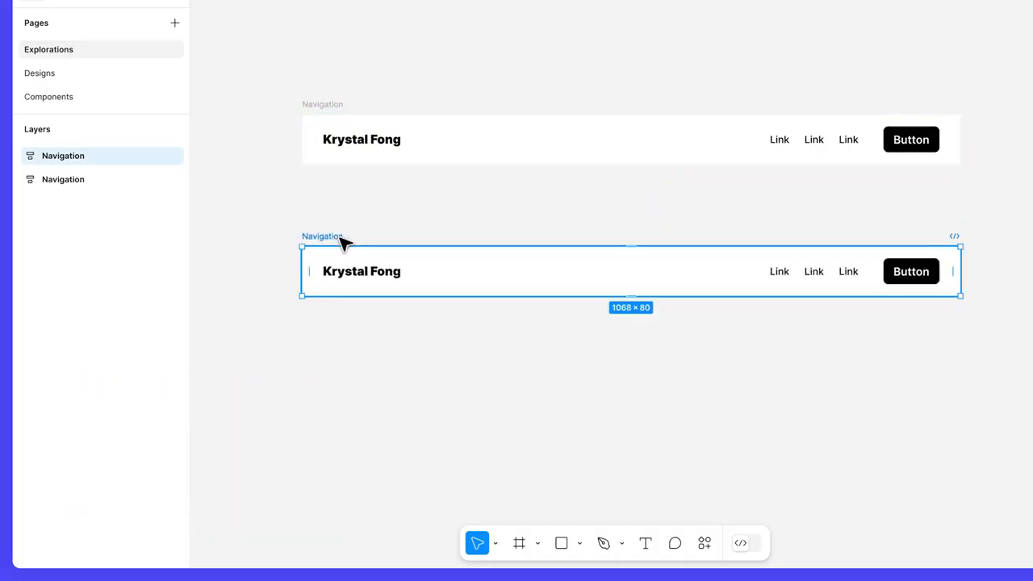
pyautogui.doubleClick(323, 236)
pyautogui.write('Footer')
pyautogui.press('Return')
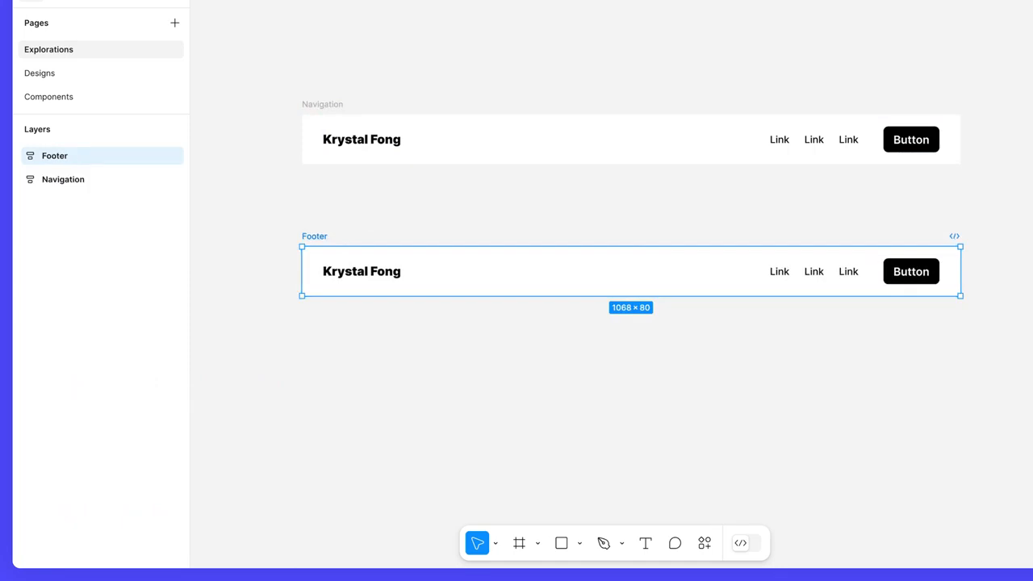
# Delete the Footer's Button, ungroup Extra content, and rename its Links group 'Contact'.
pyautogui.click(20, 158)
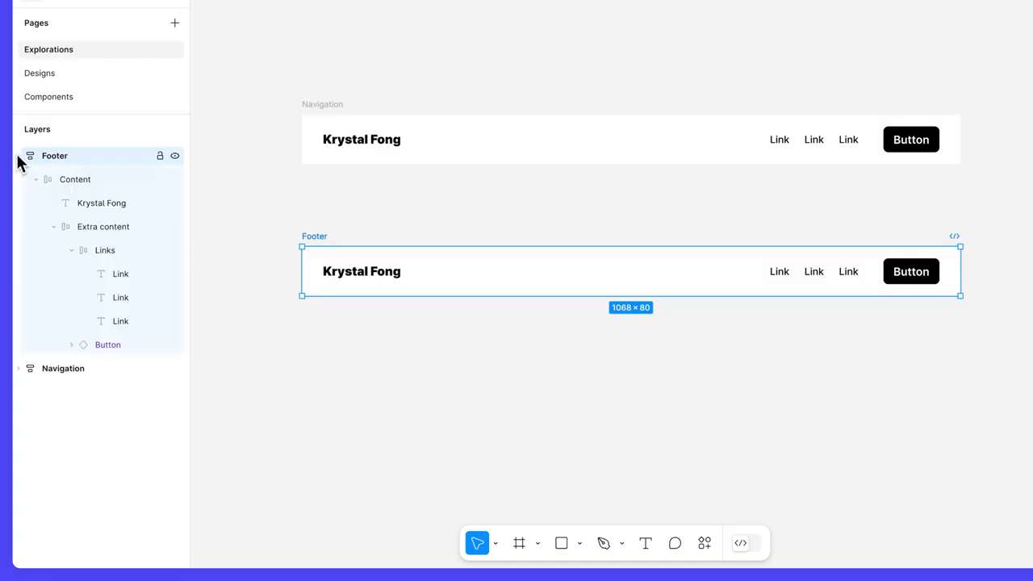
pyautogui.click(132, 344)
pyautogui.press('Delete')
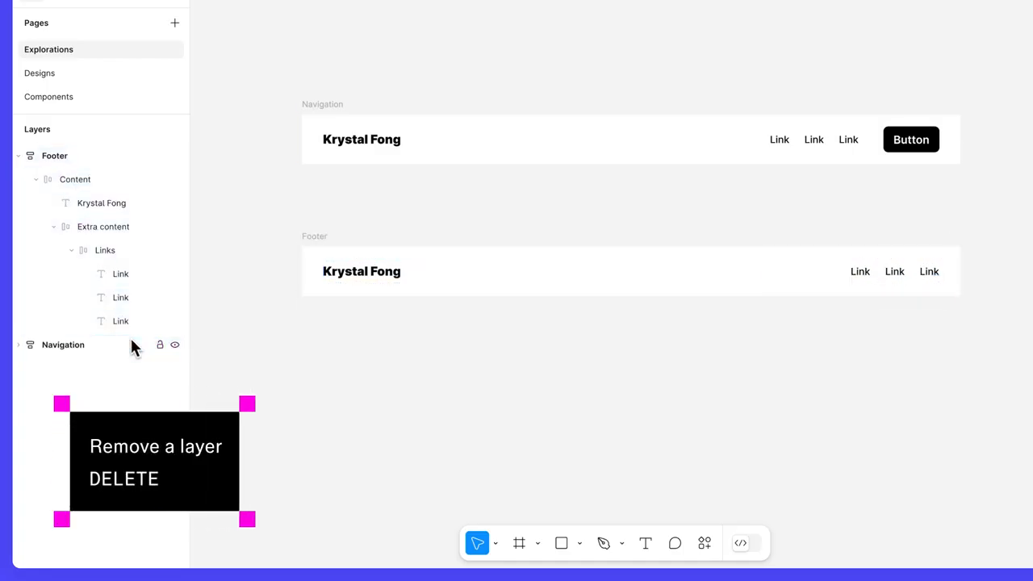
pyautogui.click(128, 252)
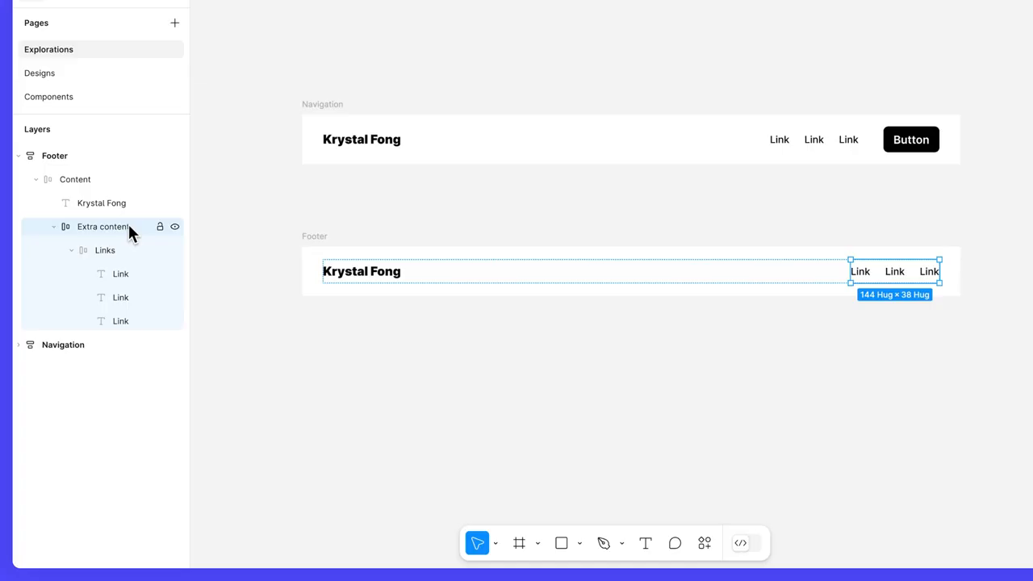
pyautogui.rightClick(127, 222)
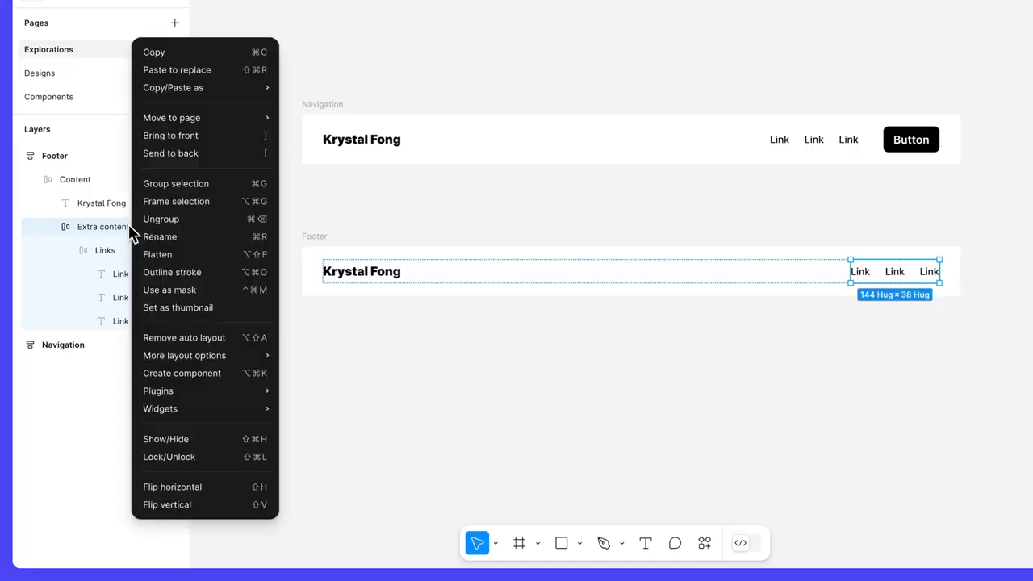
pyautogui.click(203, 227)
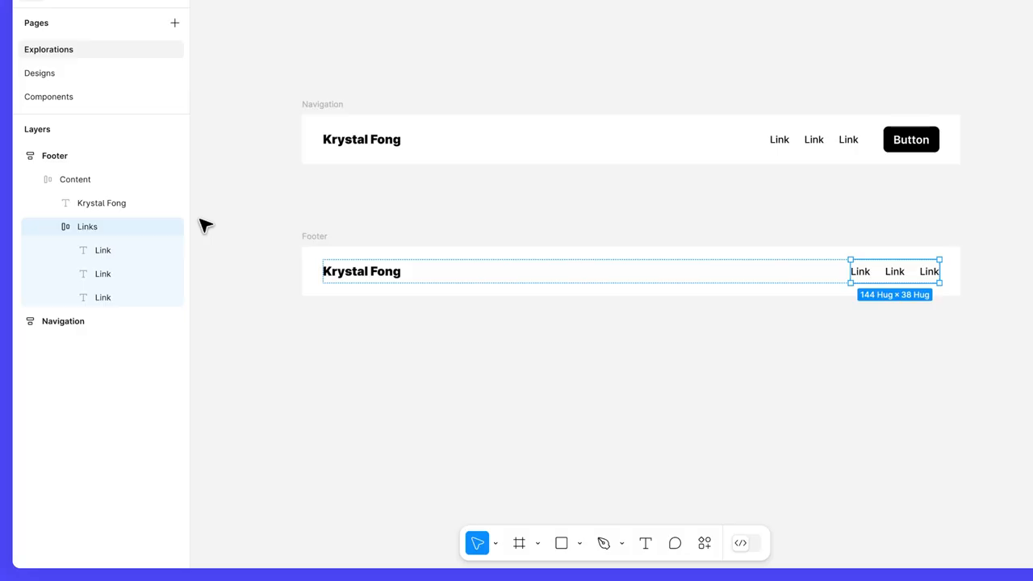
pyautogui.doubleClick(105, 227)
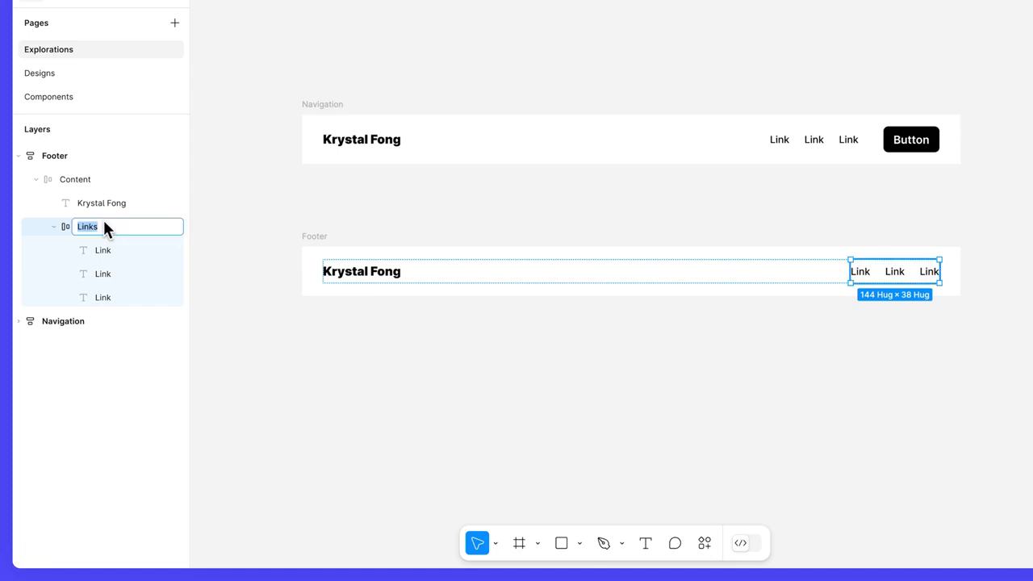
pyautogui.write('Contact')
pyautogui.press('Return')
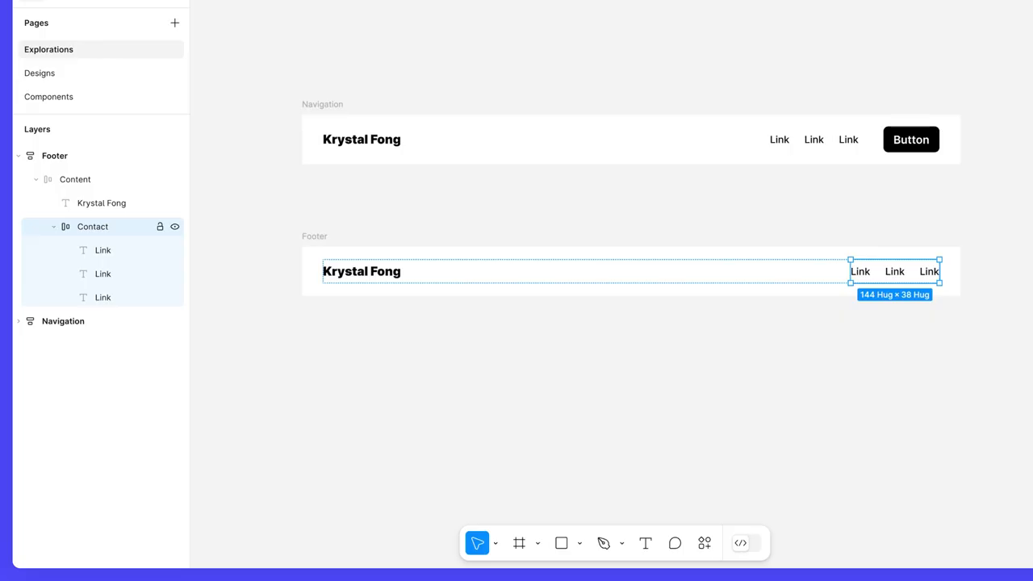
pyautogui.click(22, 321)
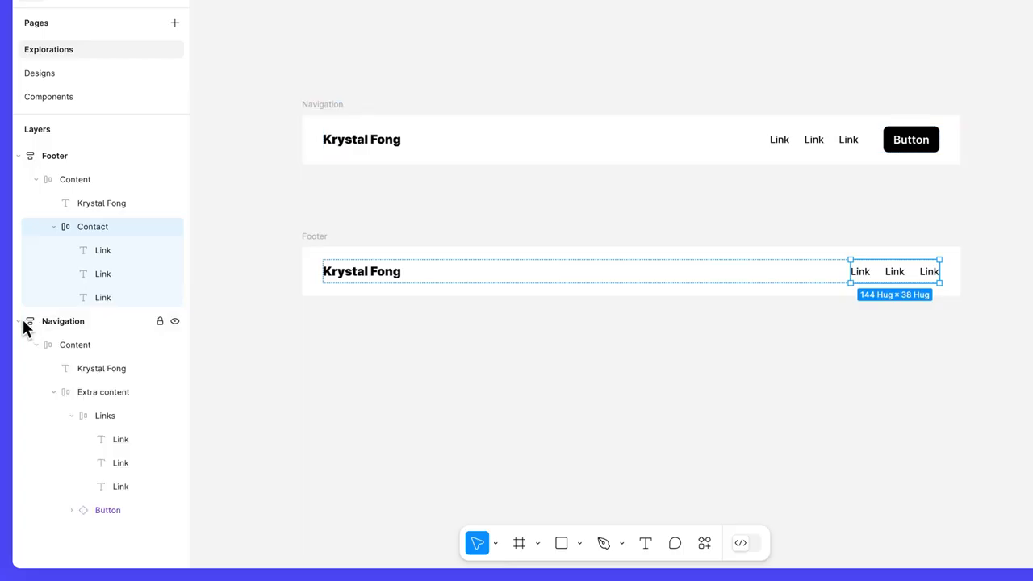
# Change the first navigation link to 'Case studies' and hide the other two Links.
pyautogui.click(125, 440)
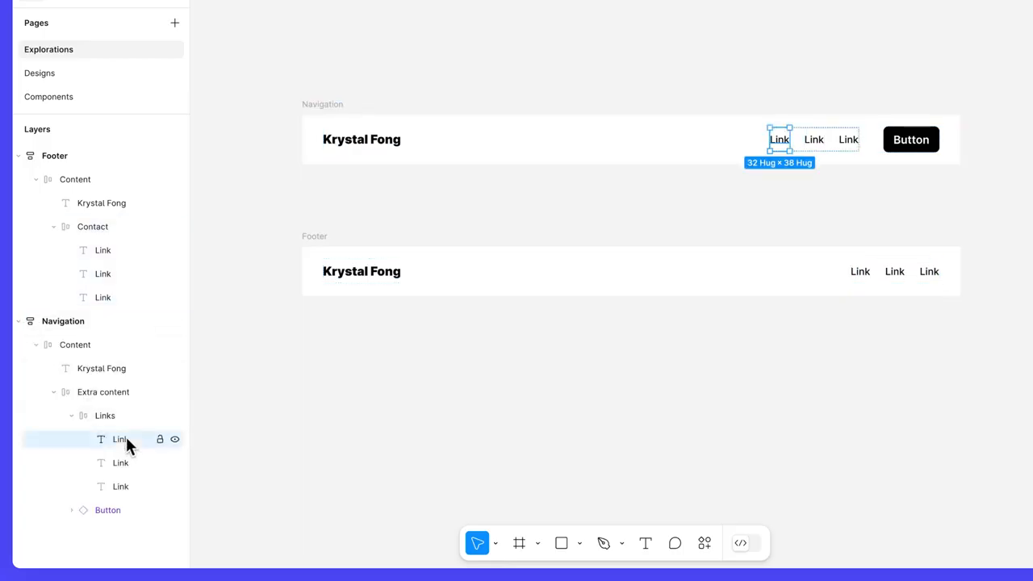
pyautogui.doubleClick(780, 141)
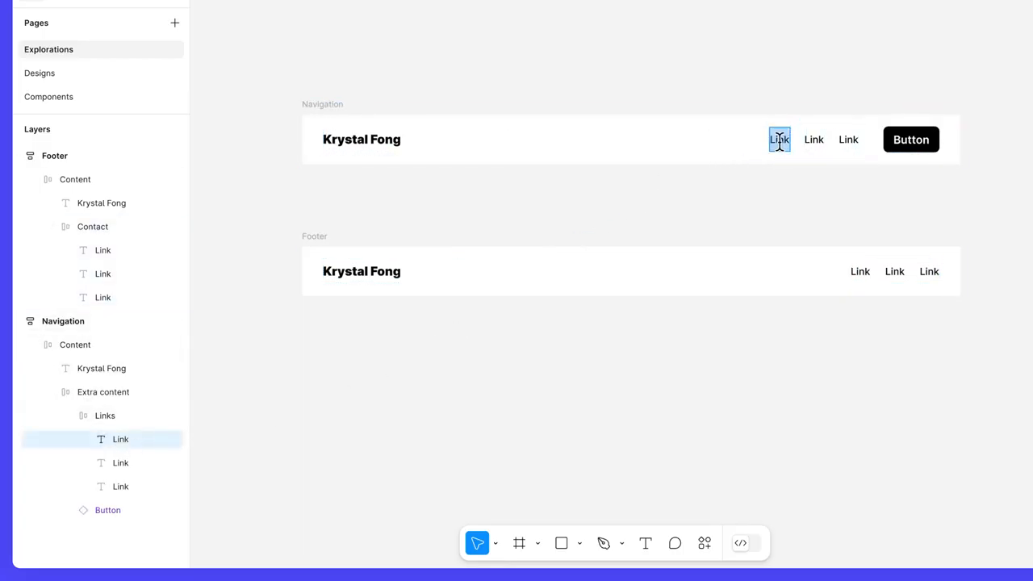
pyautogui.write('Case studies')
pyautogui.press('Escape')
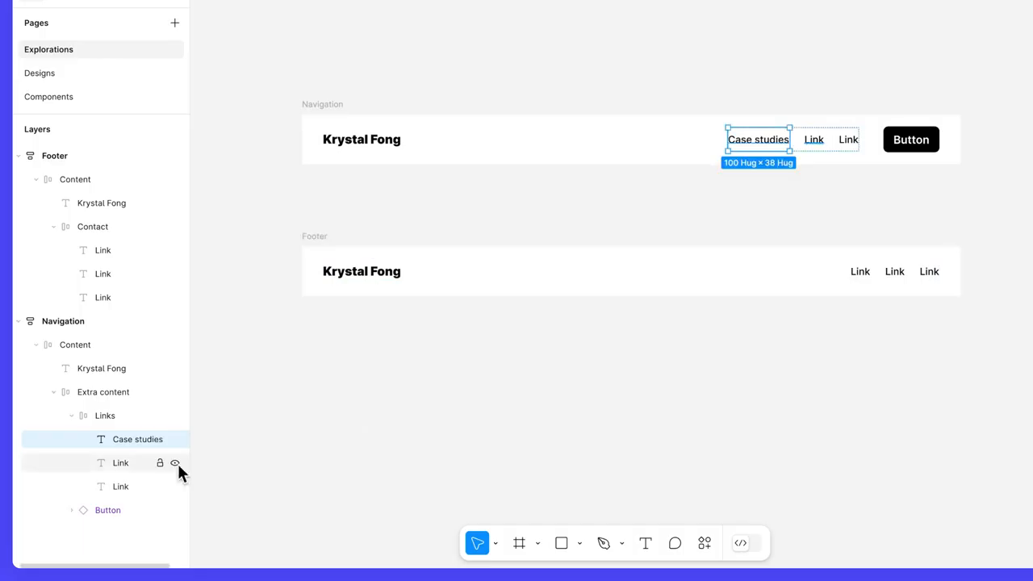
pyautogui.click(175, 463)
pyautogui.click(175, 487)
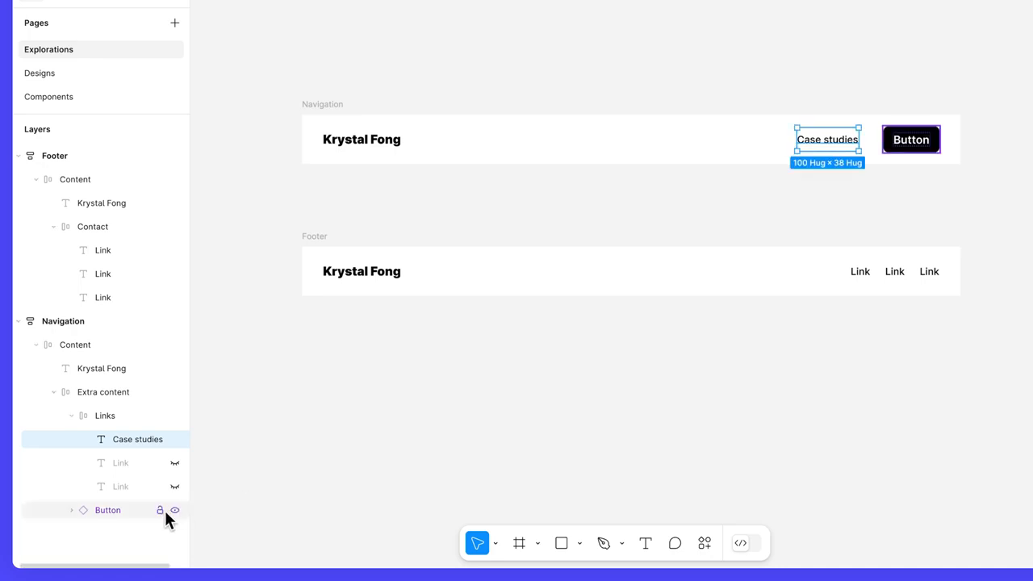
# Relabel the navigation button 'Let's work together'.
pyautogui.click(133, 511)
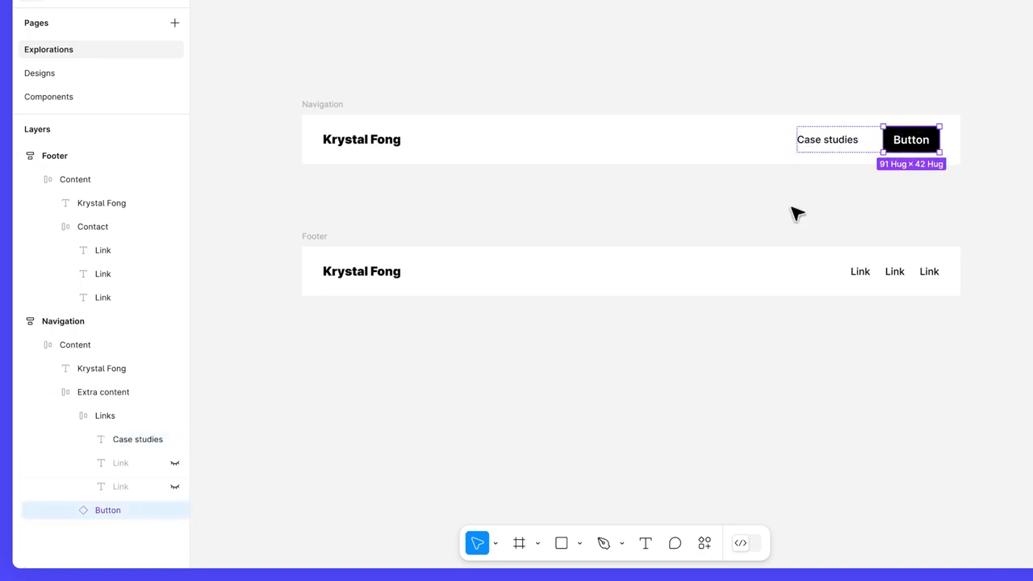
pyautogui.doubleClick(911, 141)
pyautogui.doubleClick(910, 141)
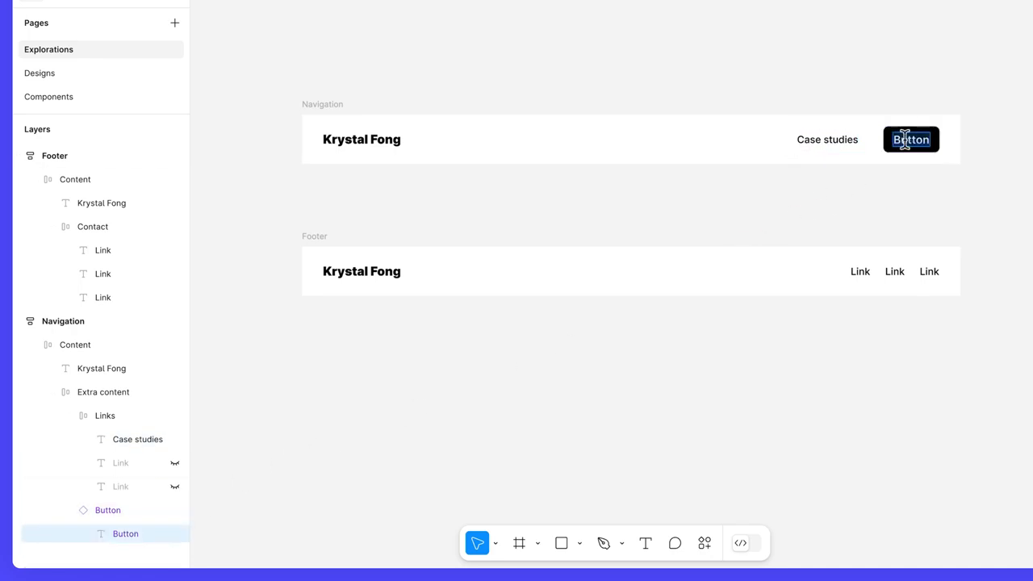
pyautogui.write("Let's work together")
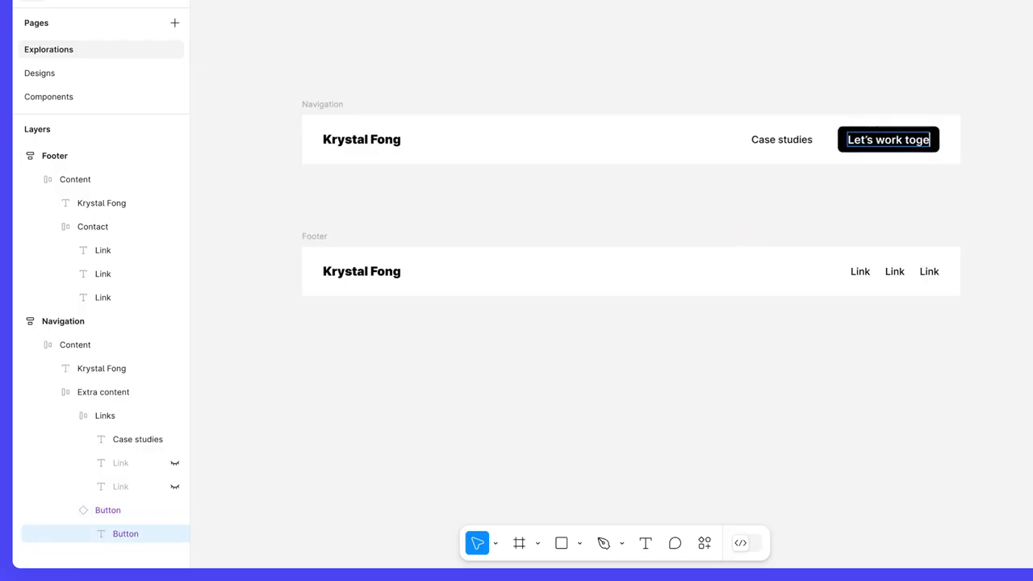
pyautogui.click(918, 206)
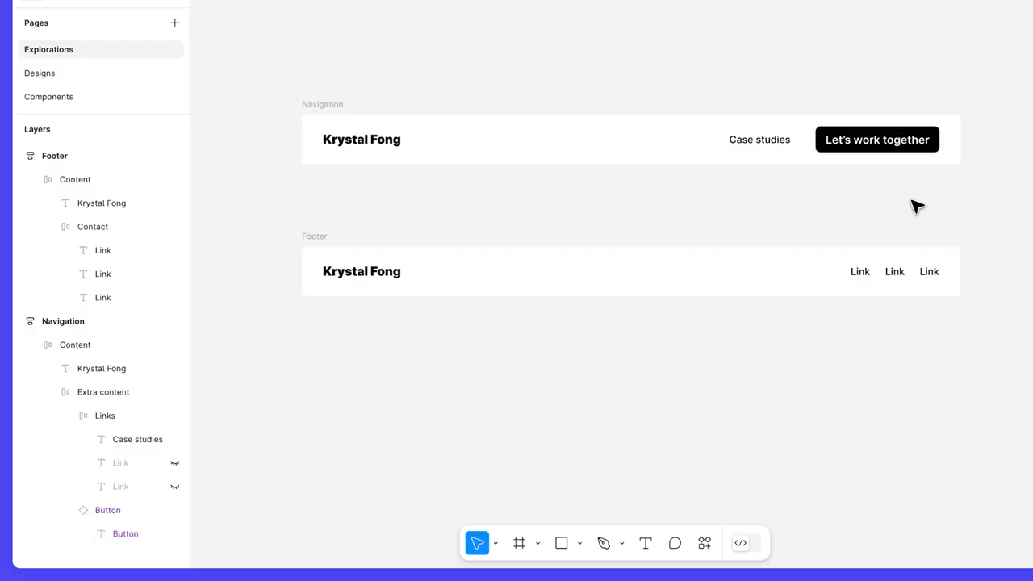
# Replace the footer links with a contact e-mail and phone number, hiding the third Link.
pyautogui.click(863, 272)
pyautogui.doubleClick(862, 271)
pyautogui.write('krystal@email.com')
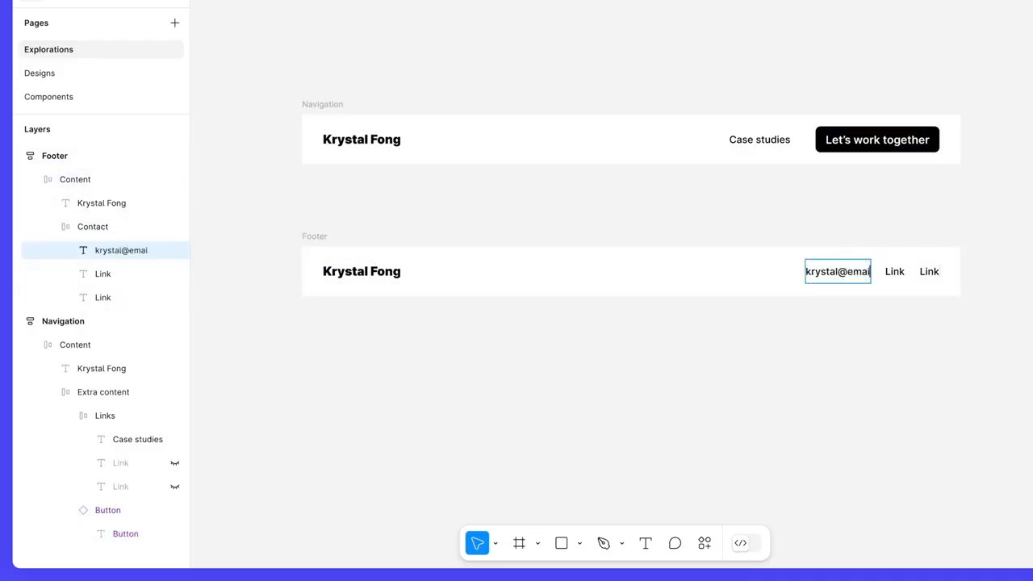
pyautogui.press('Tab')
pyautogui.write('123-456-1234')
pyautogui.press('Escape')
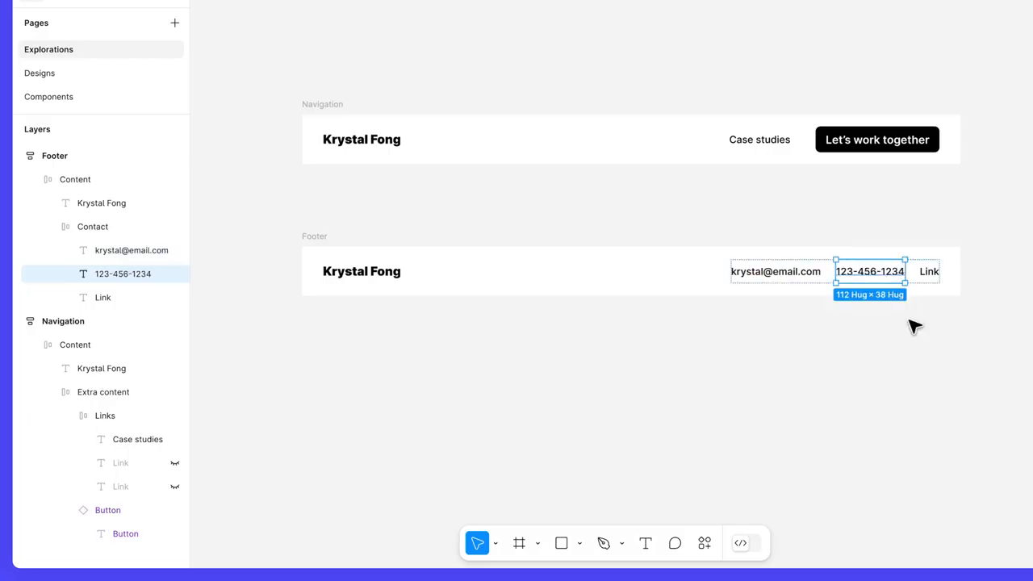
pyautogui.click(174, 298)
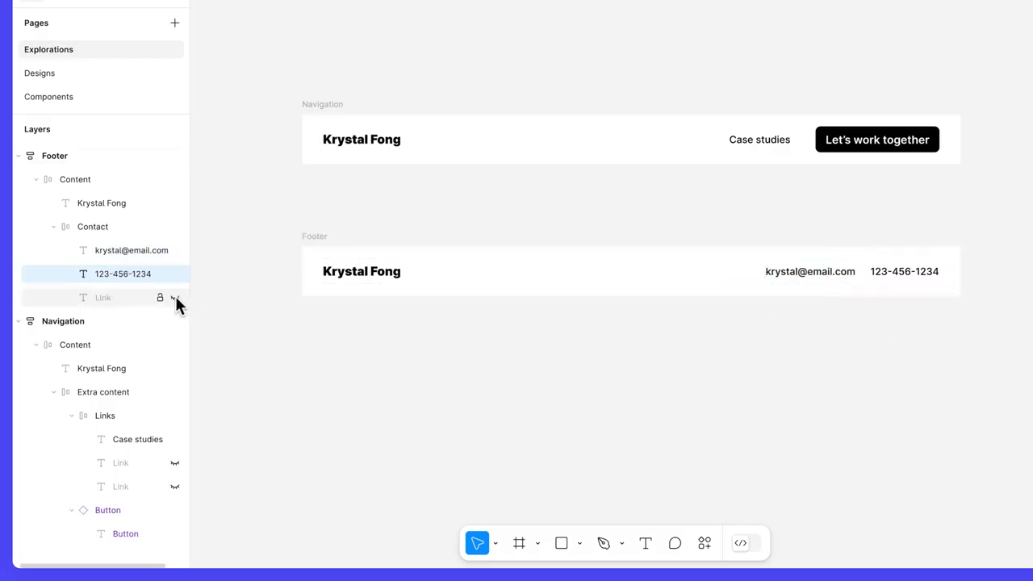
pyautogui.click(571, 348)
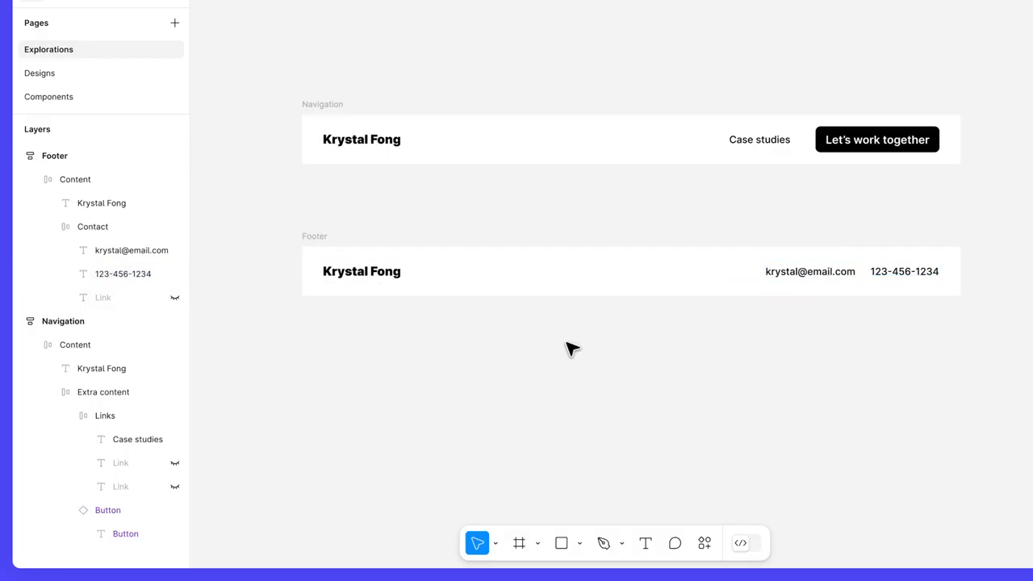
pyautogui.click(314, 237)
# Turn the Navigation and Footer frames into separate components.
pyautogui.keyDown('shift'); pyautogui.click(329, 105); pyautogui.keyUp('shift')
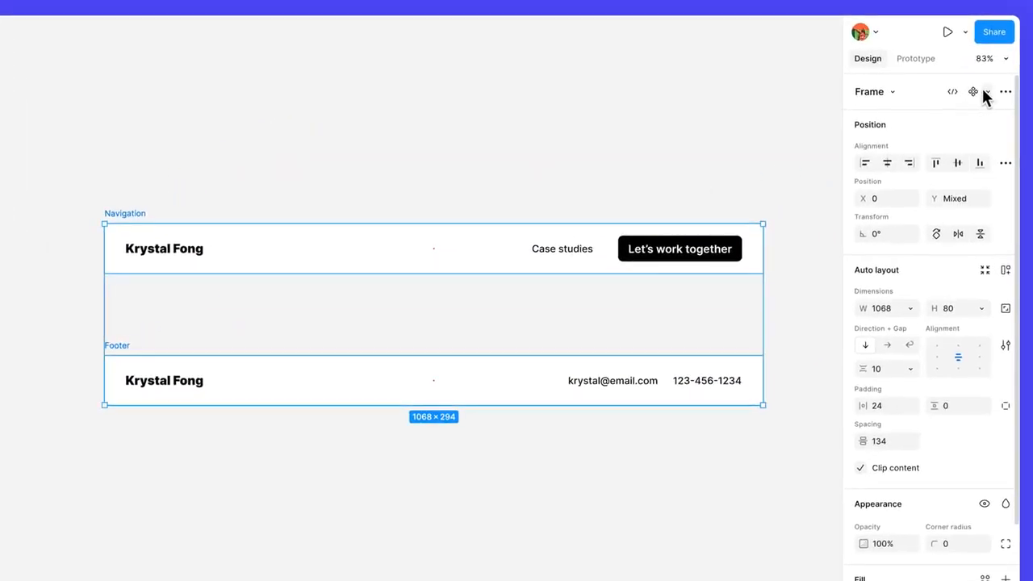
pyautogui.click(987, 92)
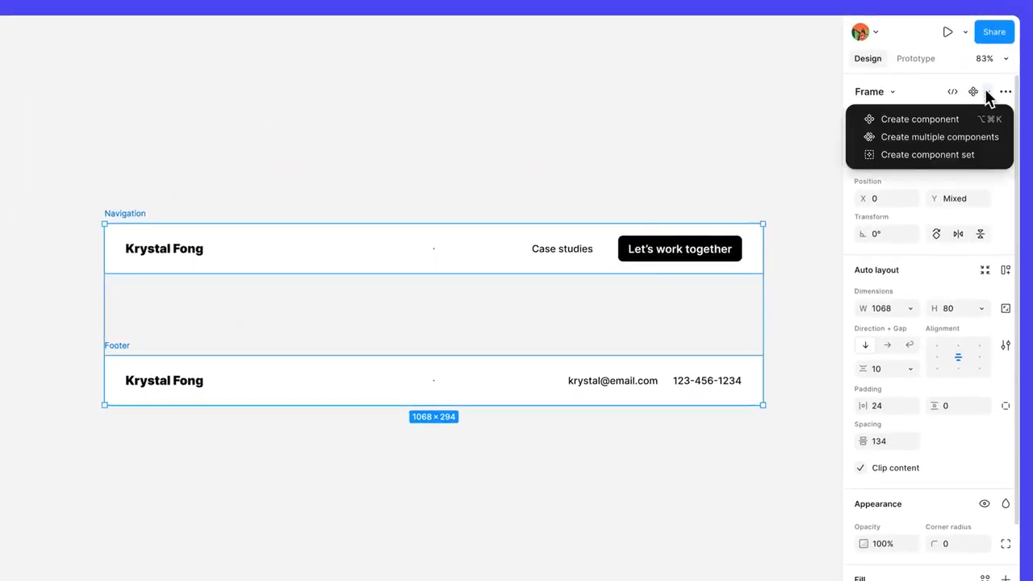
pyautogui.click(962, 138)
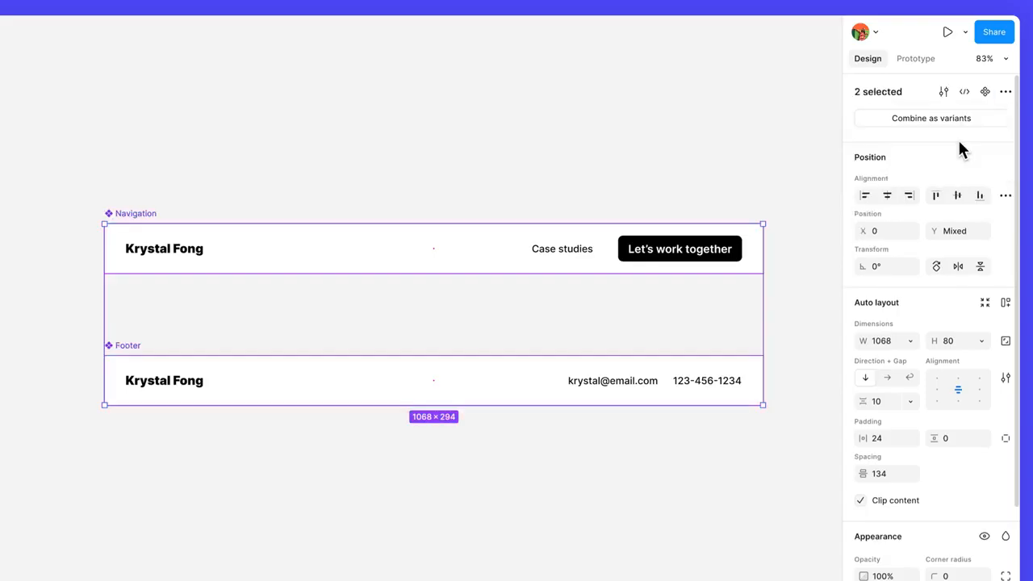
# Move both components to the Components page.
pyautogui.rightClick(465, 276)
pyautogui.moveTo(554, 246)
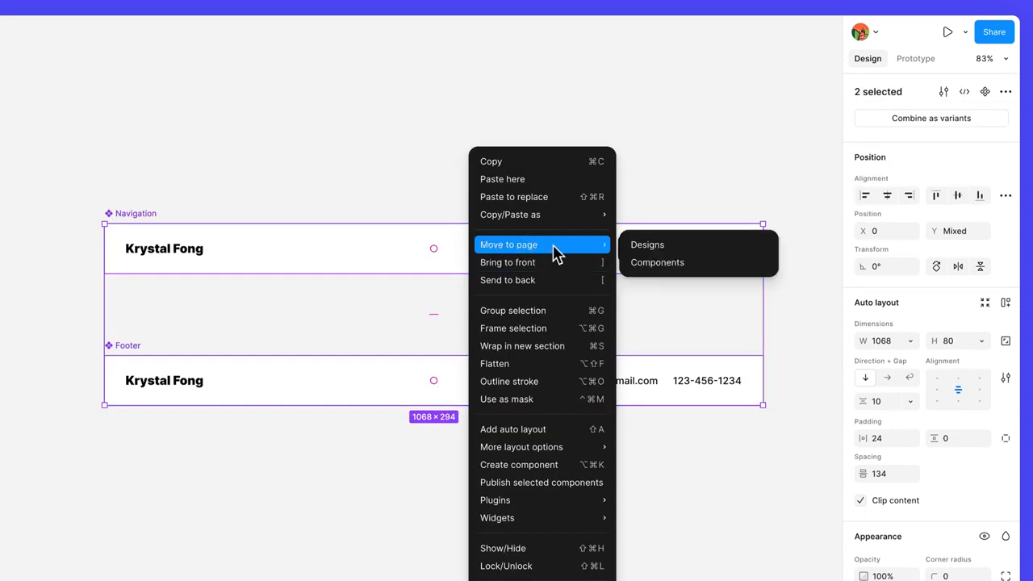
pyautogui.click(692, 263)
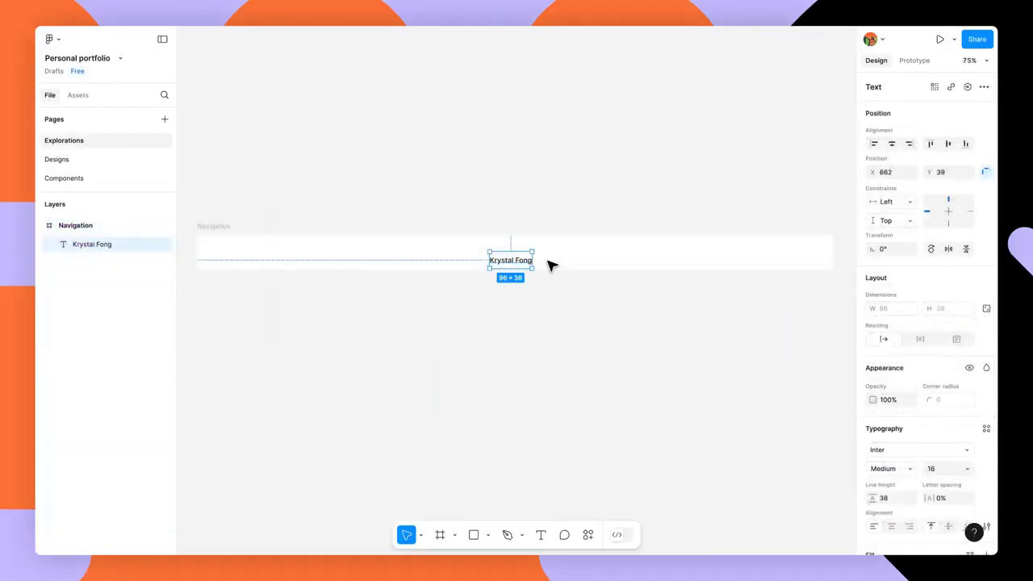
pyautogui.moveTo(549, 265); pyautogui.dragTo(249, 256)
pyautogui.scroll(5, 249, 257)
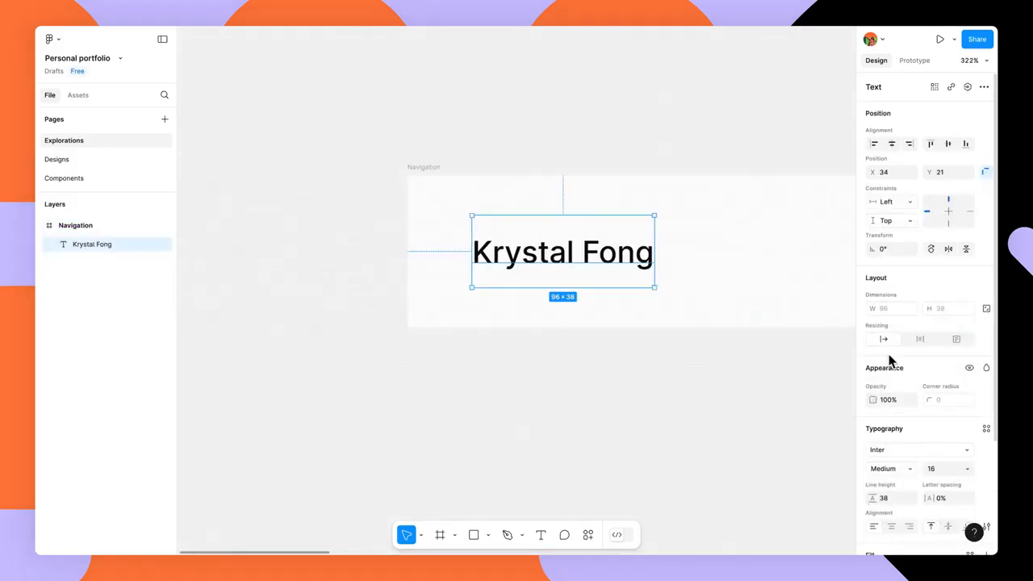
pyautogui.scroll(-3, 896, 339)
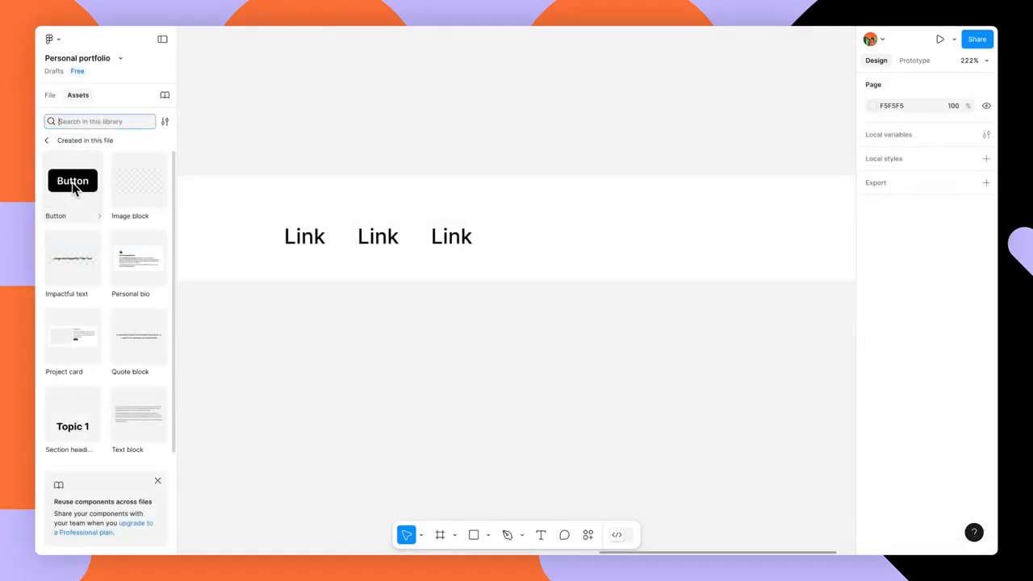
pyautogui.moveTo(72, 184); pyautogui.dragTo(652, 223)
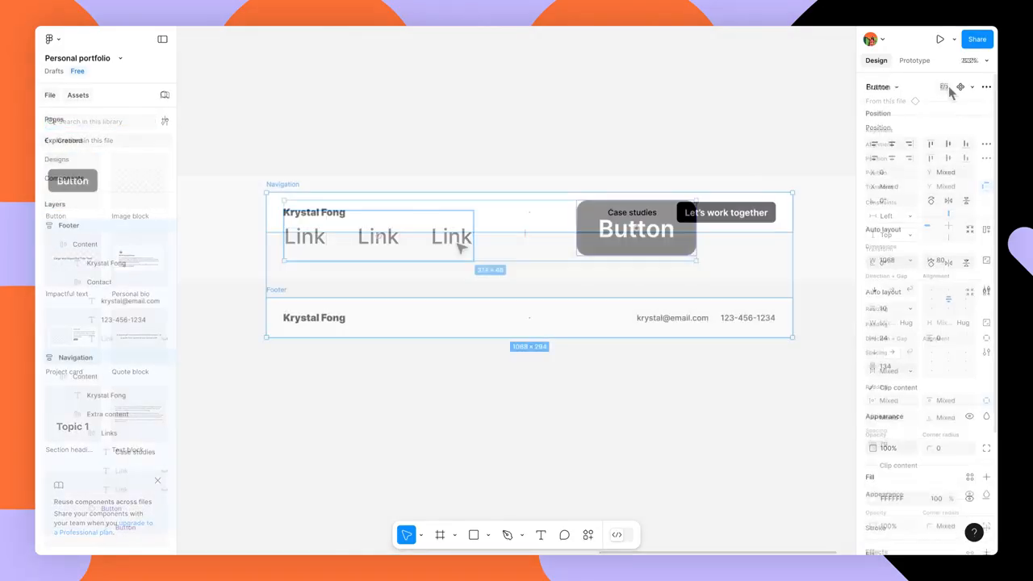
pyautogui.click(973, 86)
pyautogui.click(937, 123)
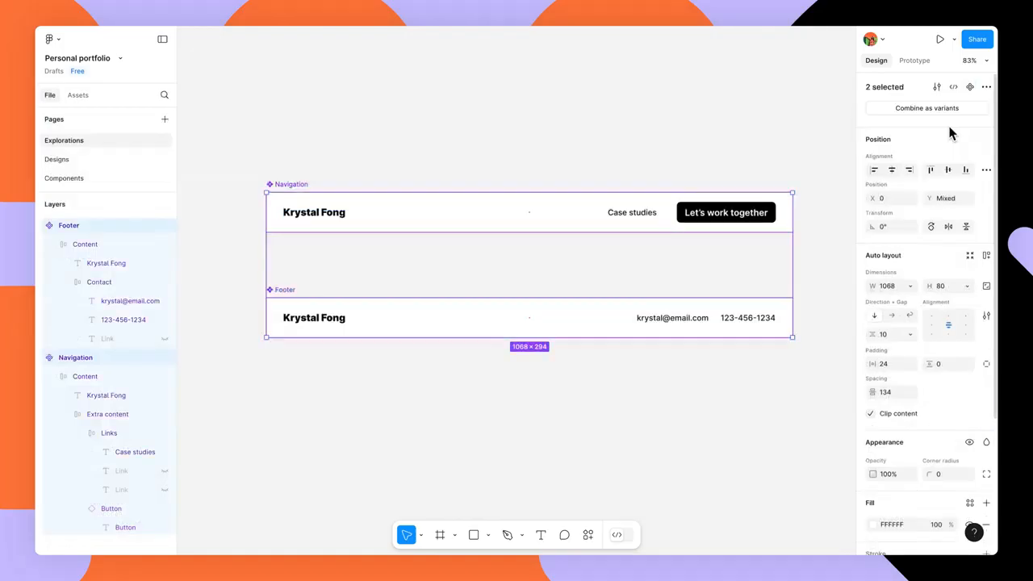